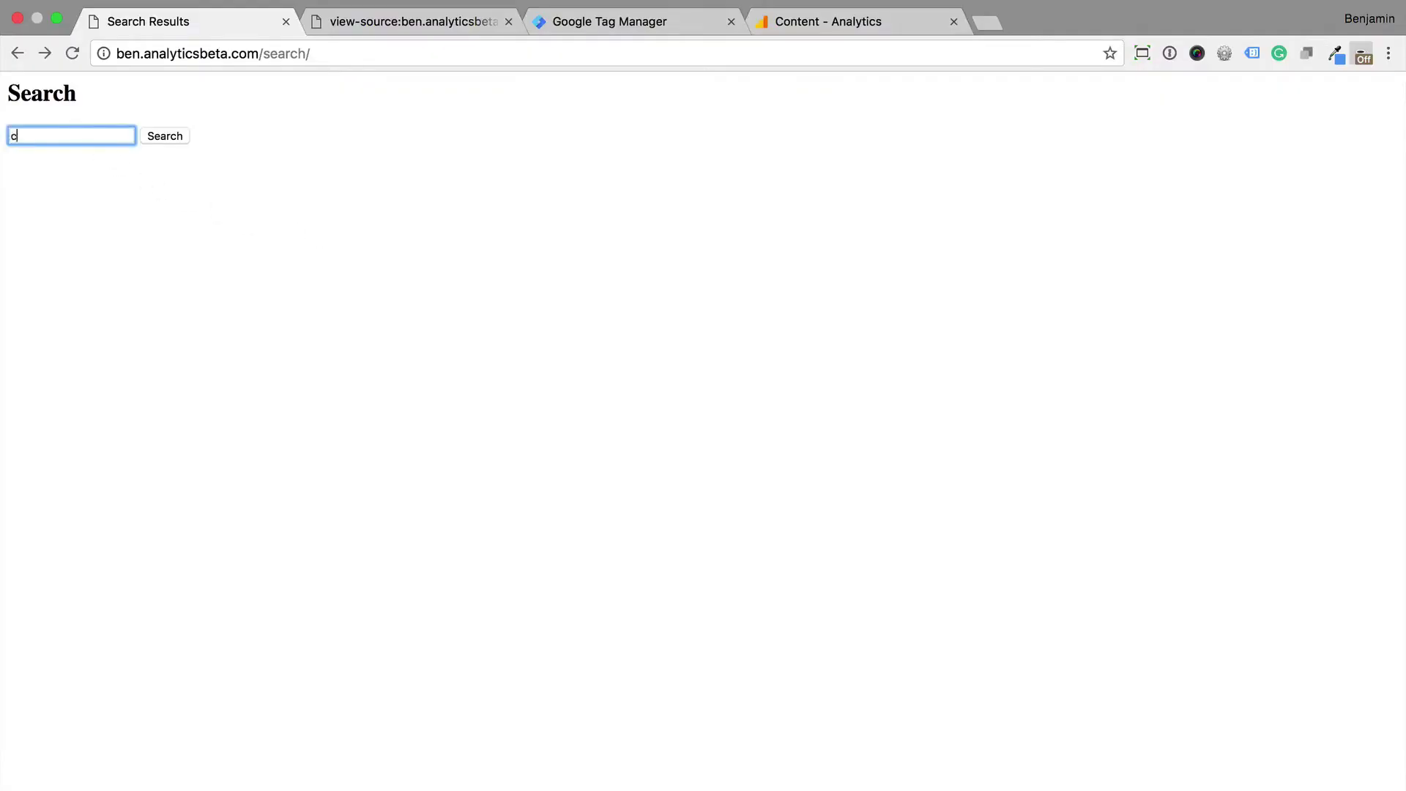
- Search the site for 'contact', noting the results page's file name and heading word
left_click(156, 137)
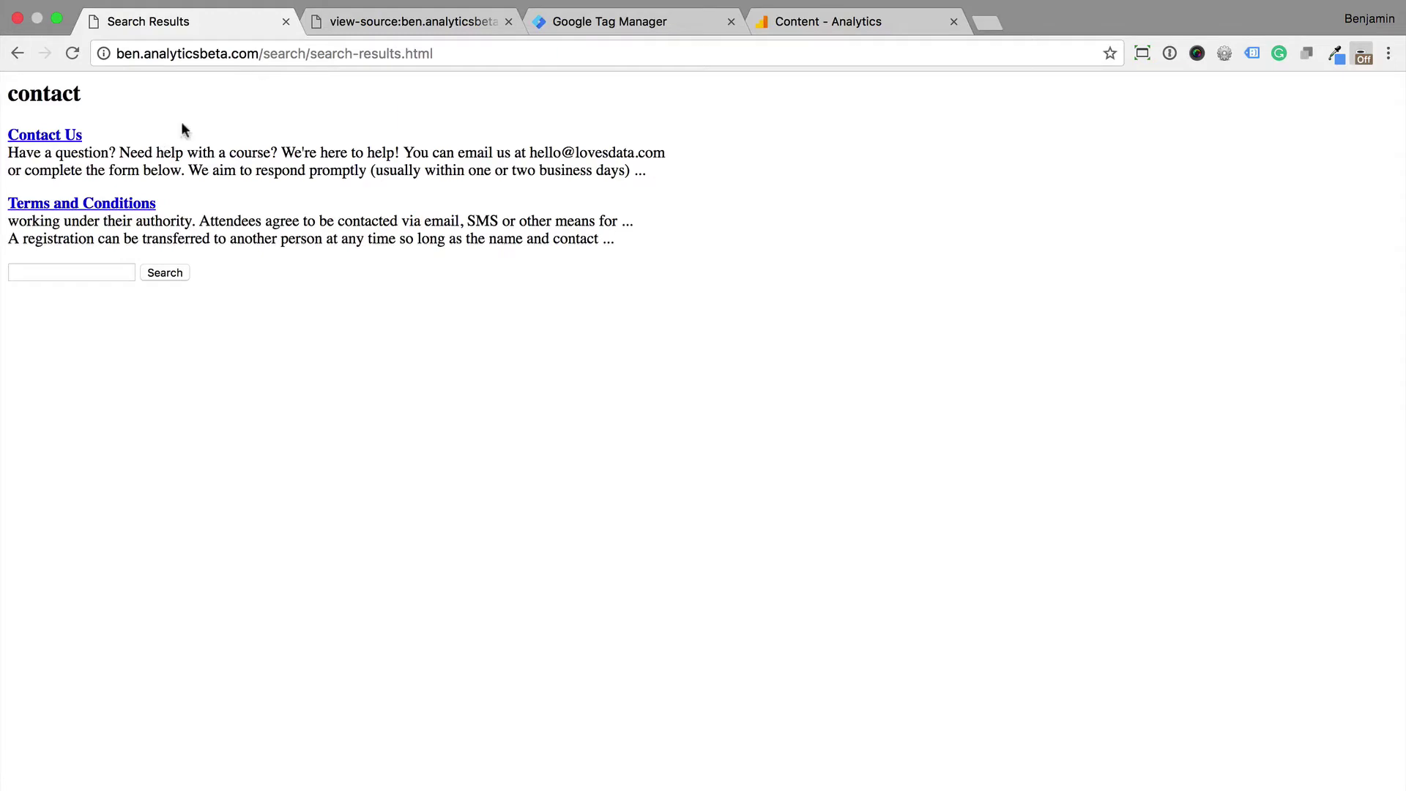
left_click_drag(309, 54, 467, 71)
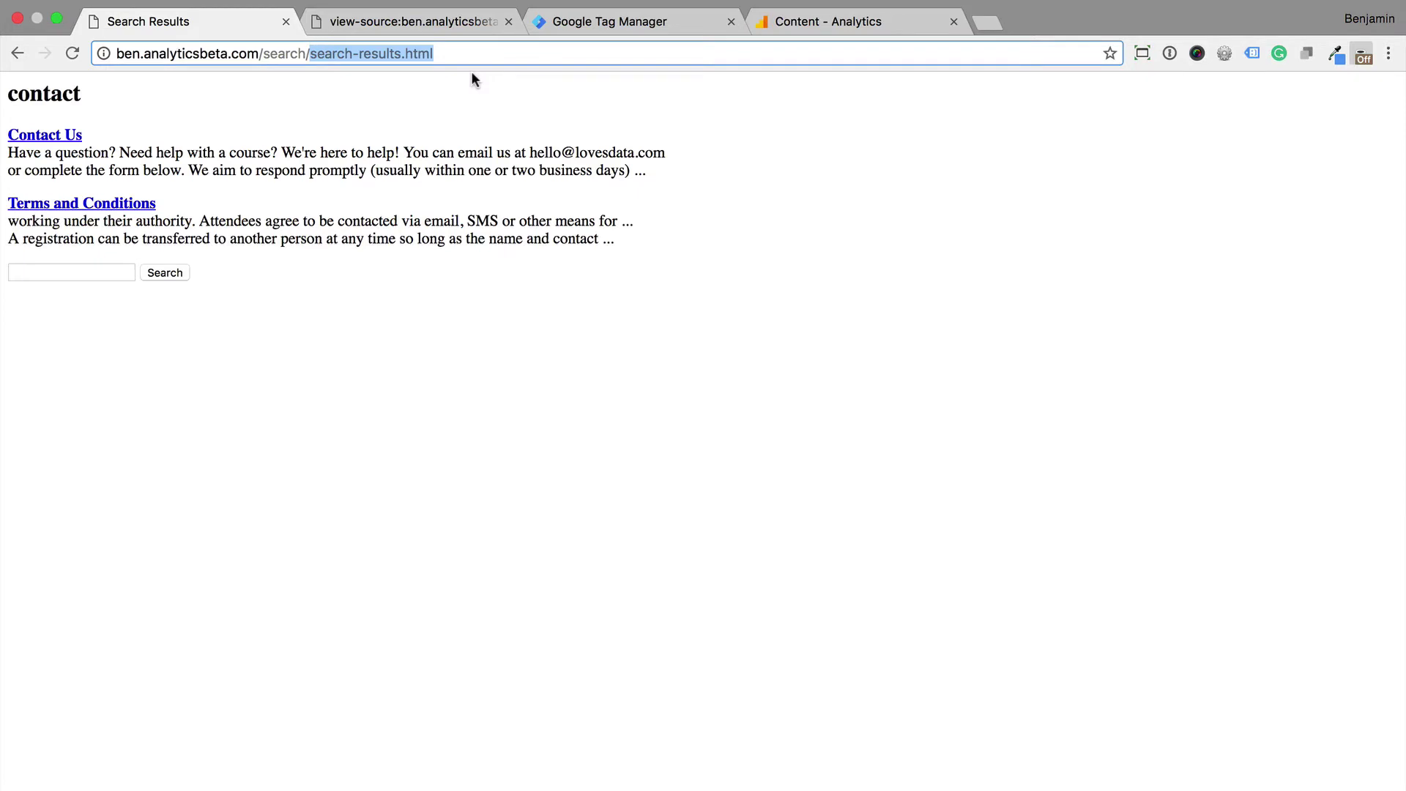
left_click_drag(101, 93, 10, 91)
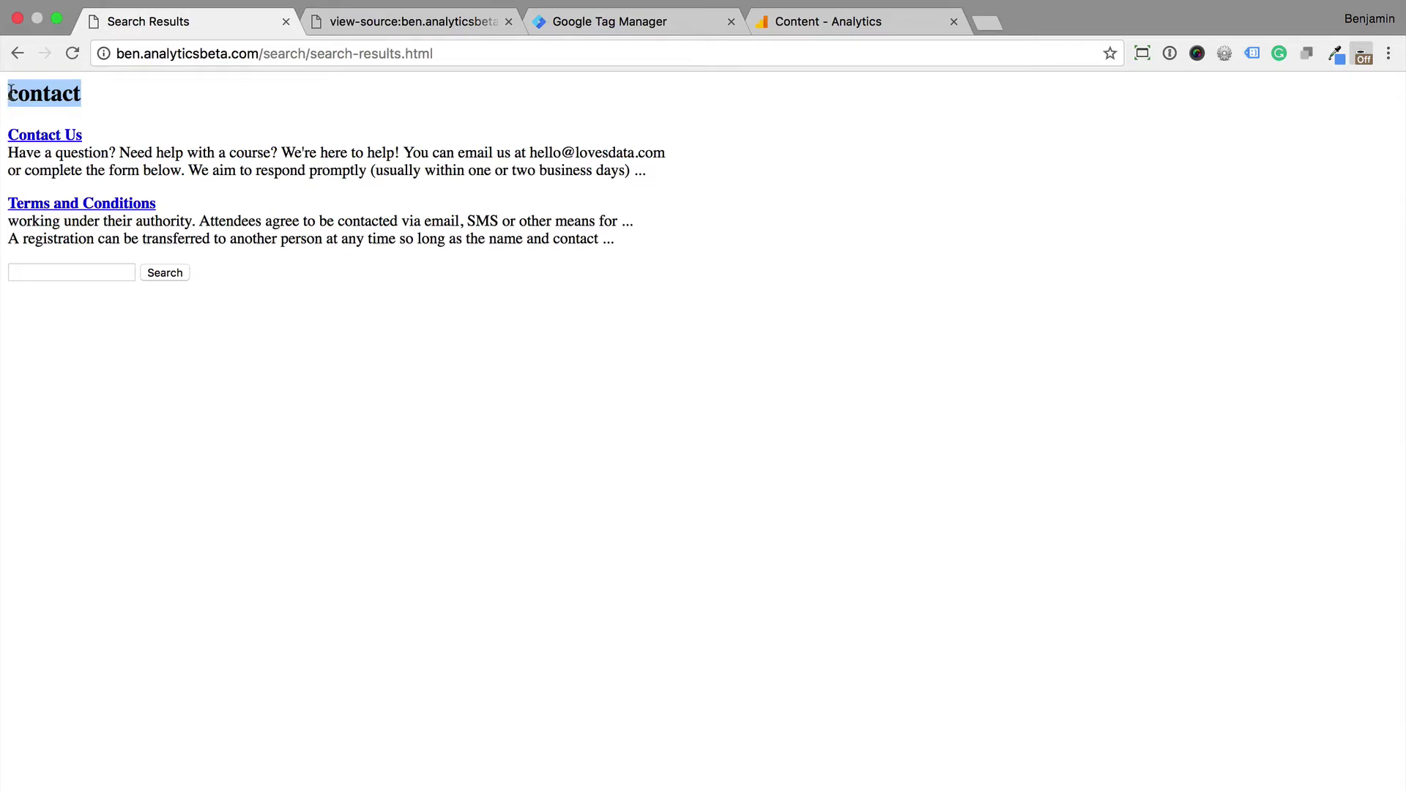
- Inspect the <h2 id="search-term"> heading line in the results page's HTML source
left_click(401, 22)
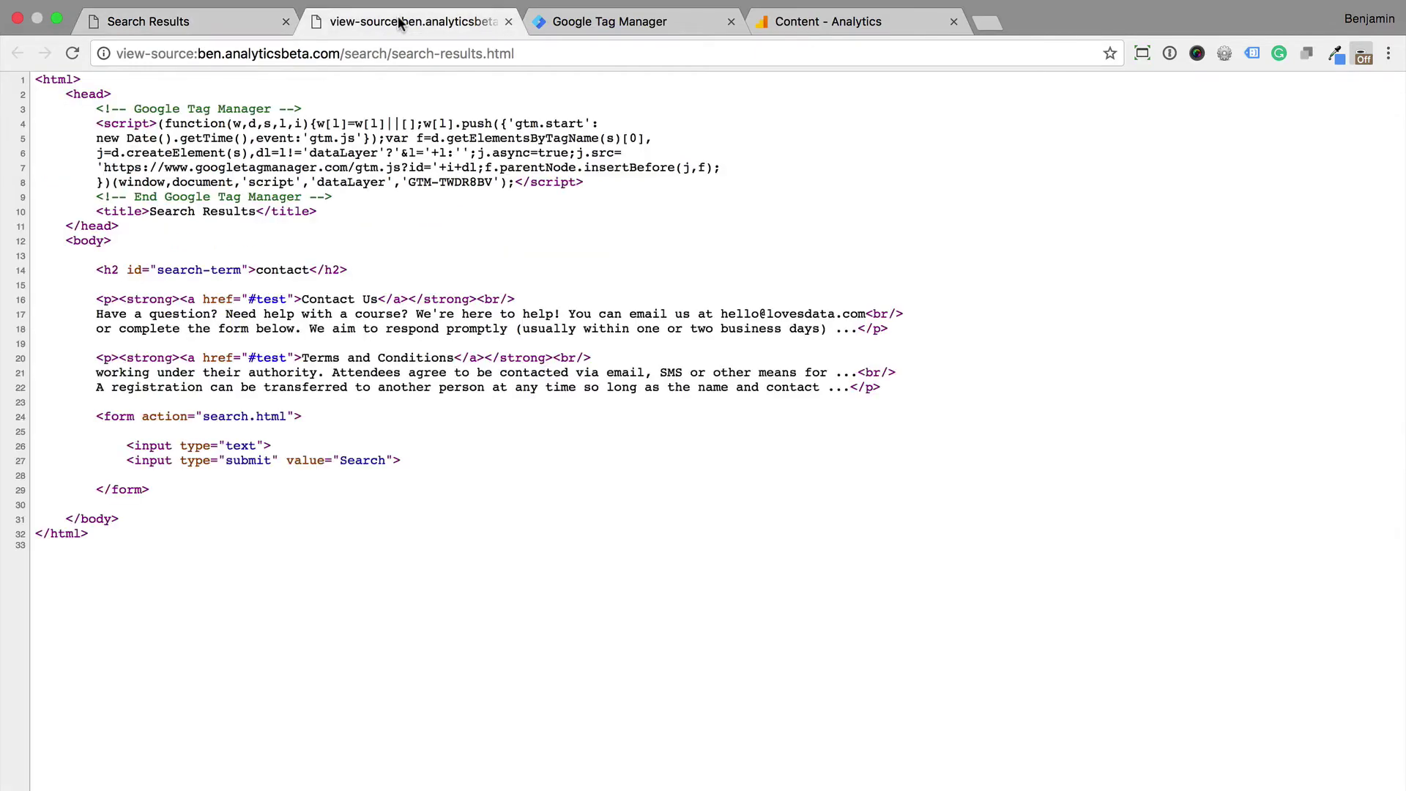
double_click(92, 269)
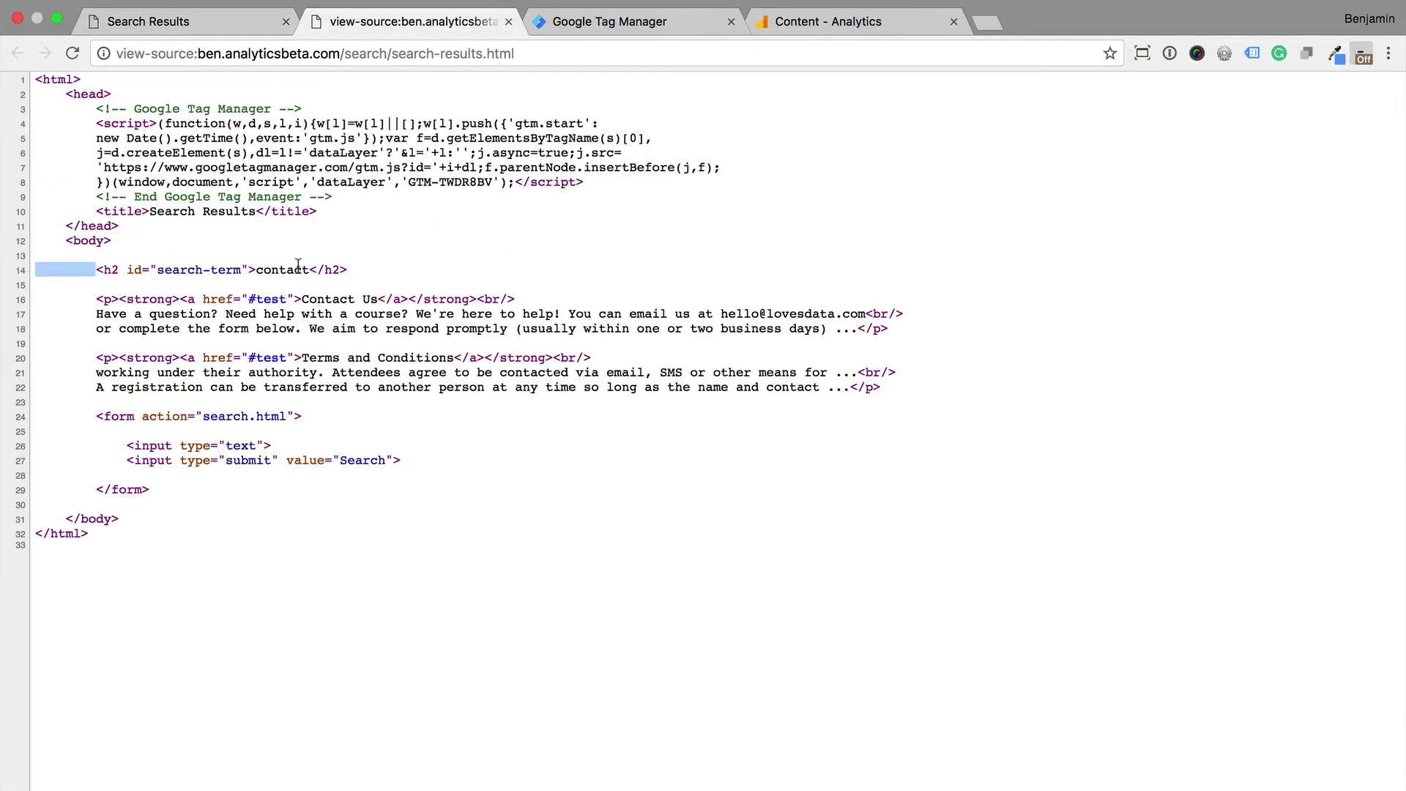
left_click_drag(298, 265, 353, 274)
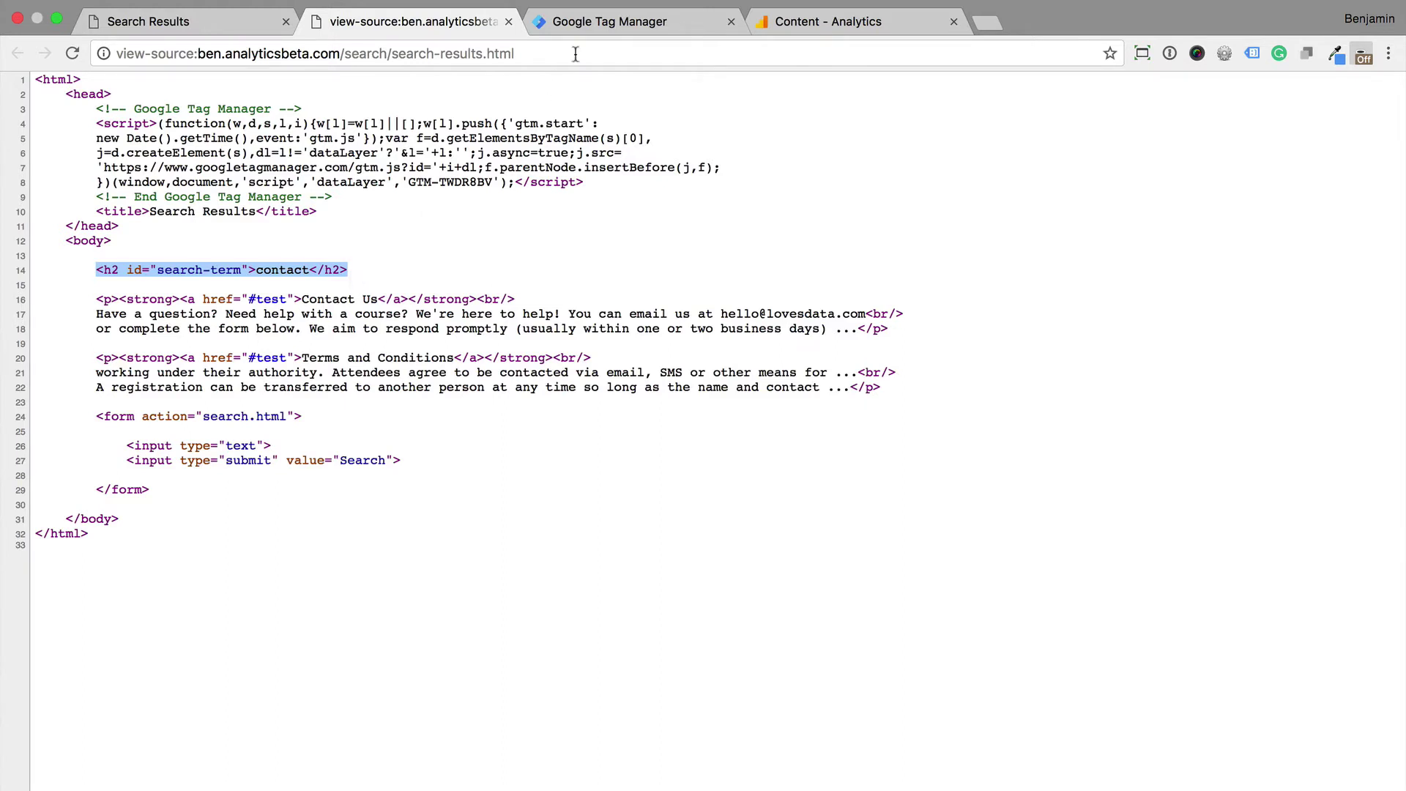
left_click(586, 28)
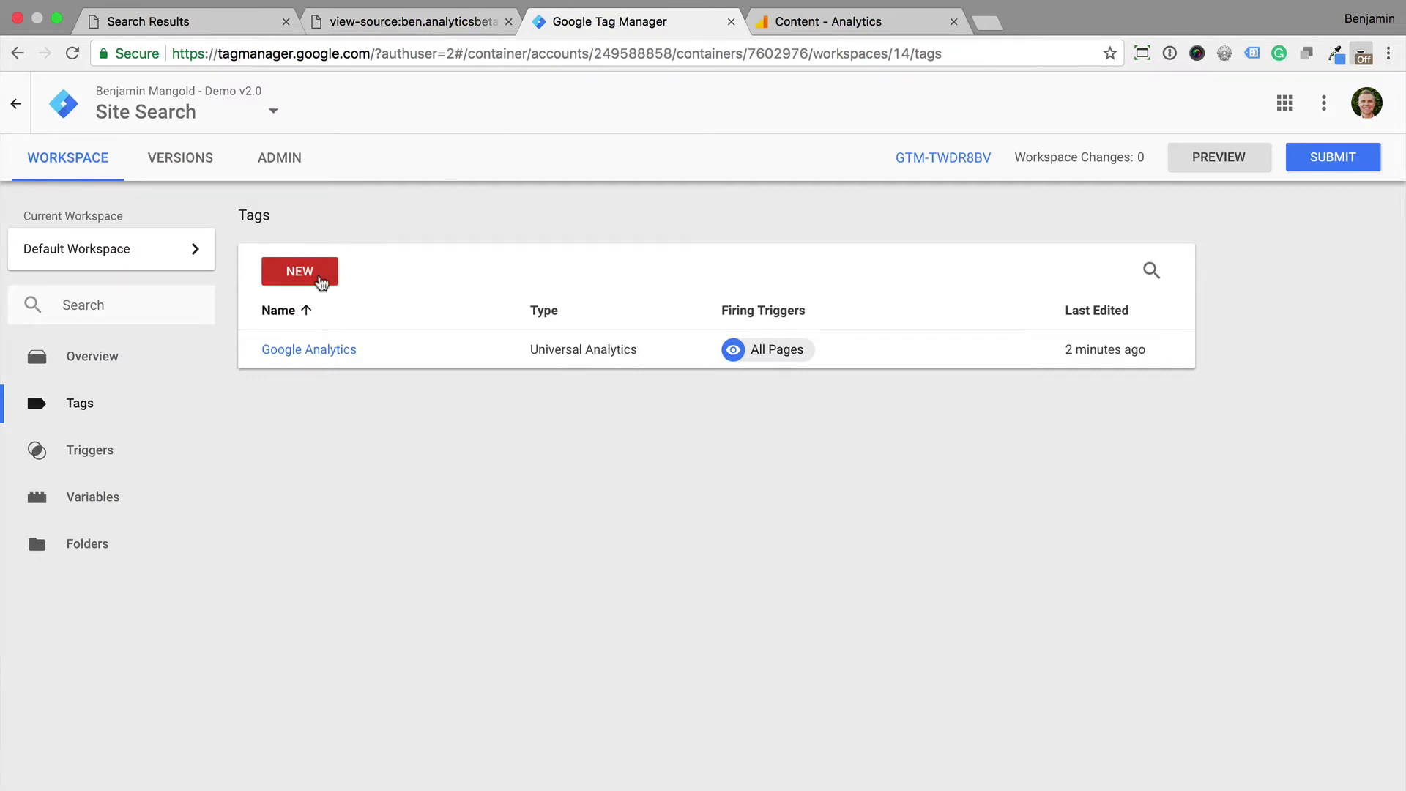
- Create a Universal Analytics tag named 'Google Analytics Search Results'
left_click(320, 276)
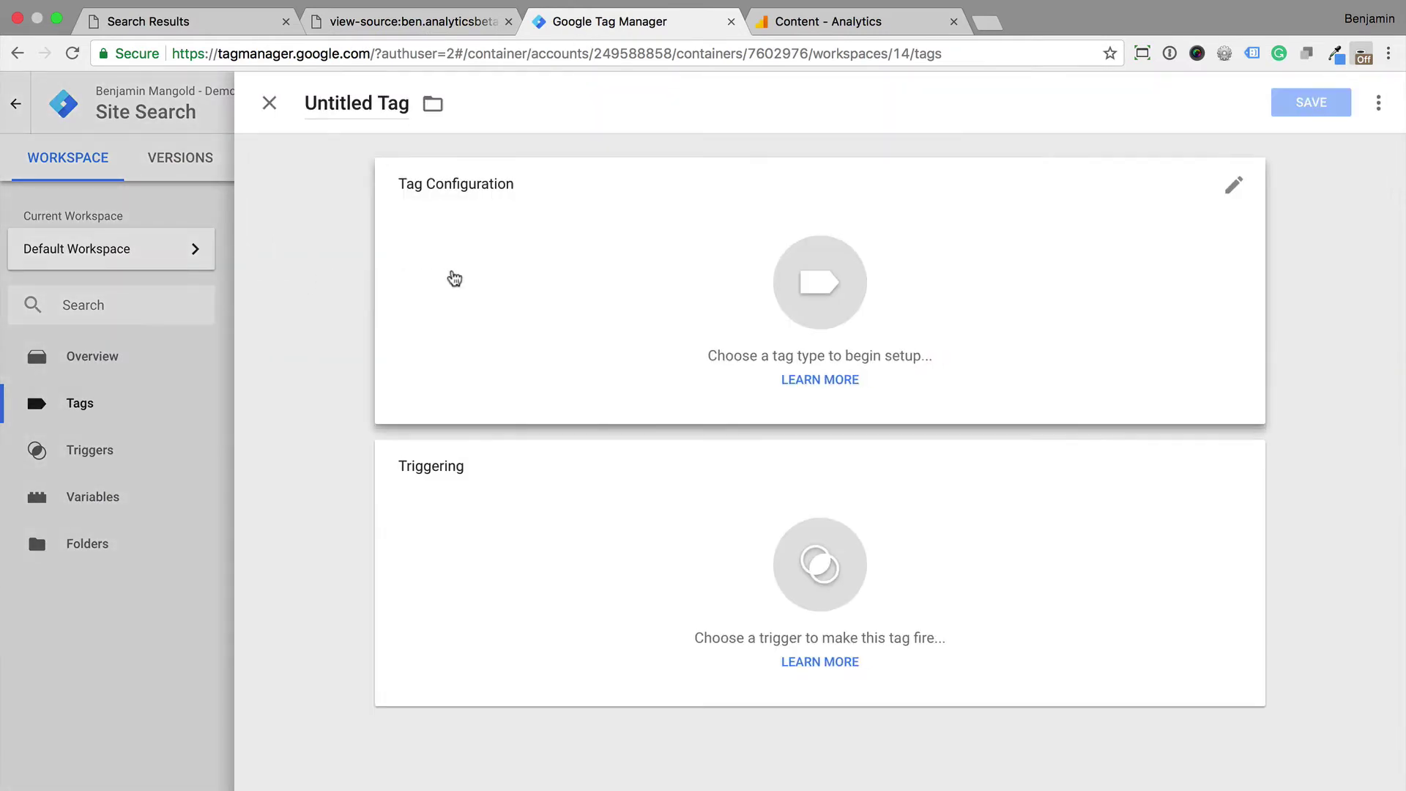
left_click(454, 276)
left_click(892, 205)
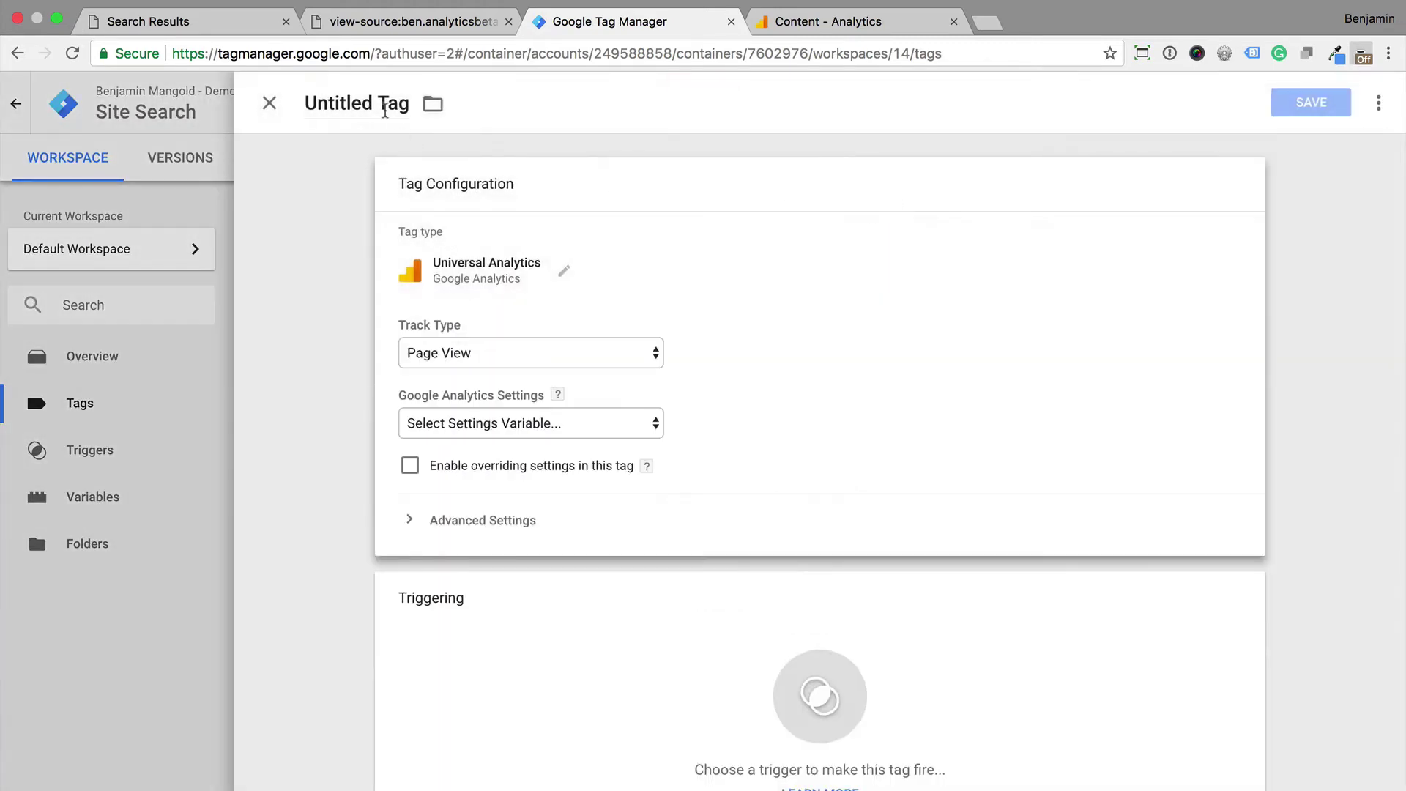
double_click(385, 108)
left_click(384, 109)
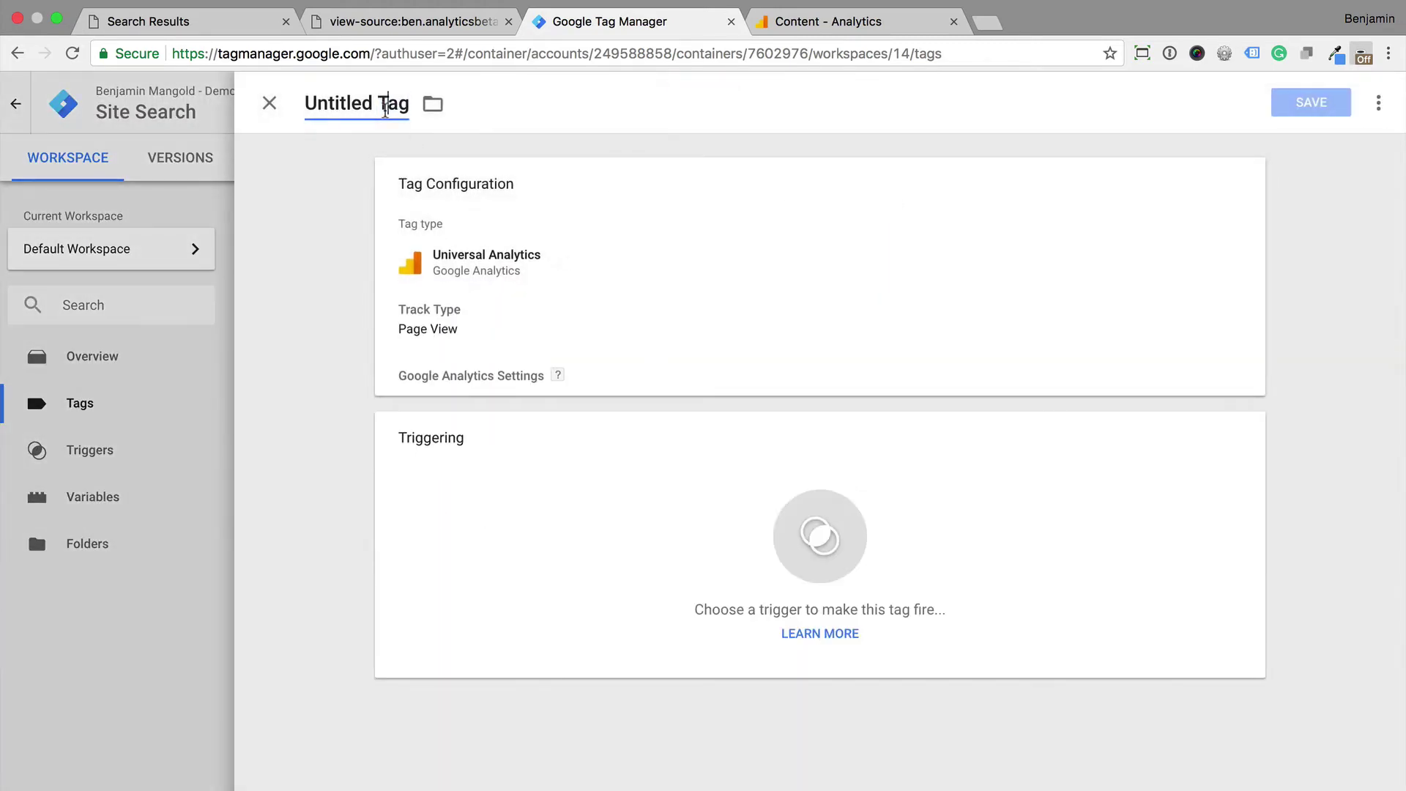
triple_click(385, 110)
type("Google Analytics Sea")
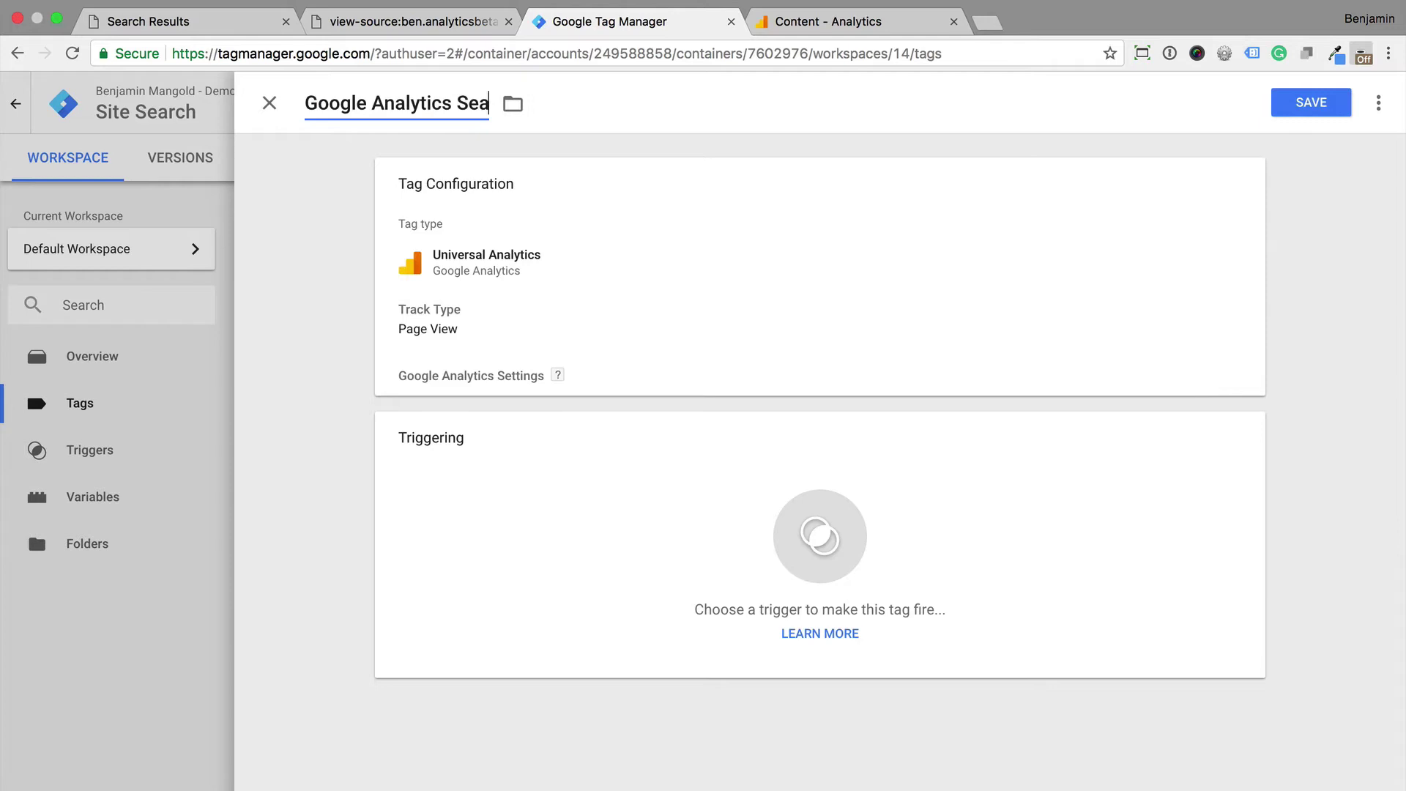
type("rch Results")
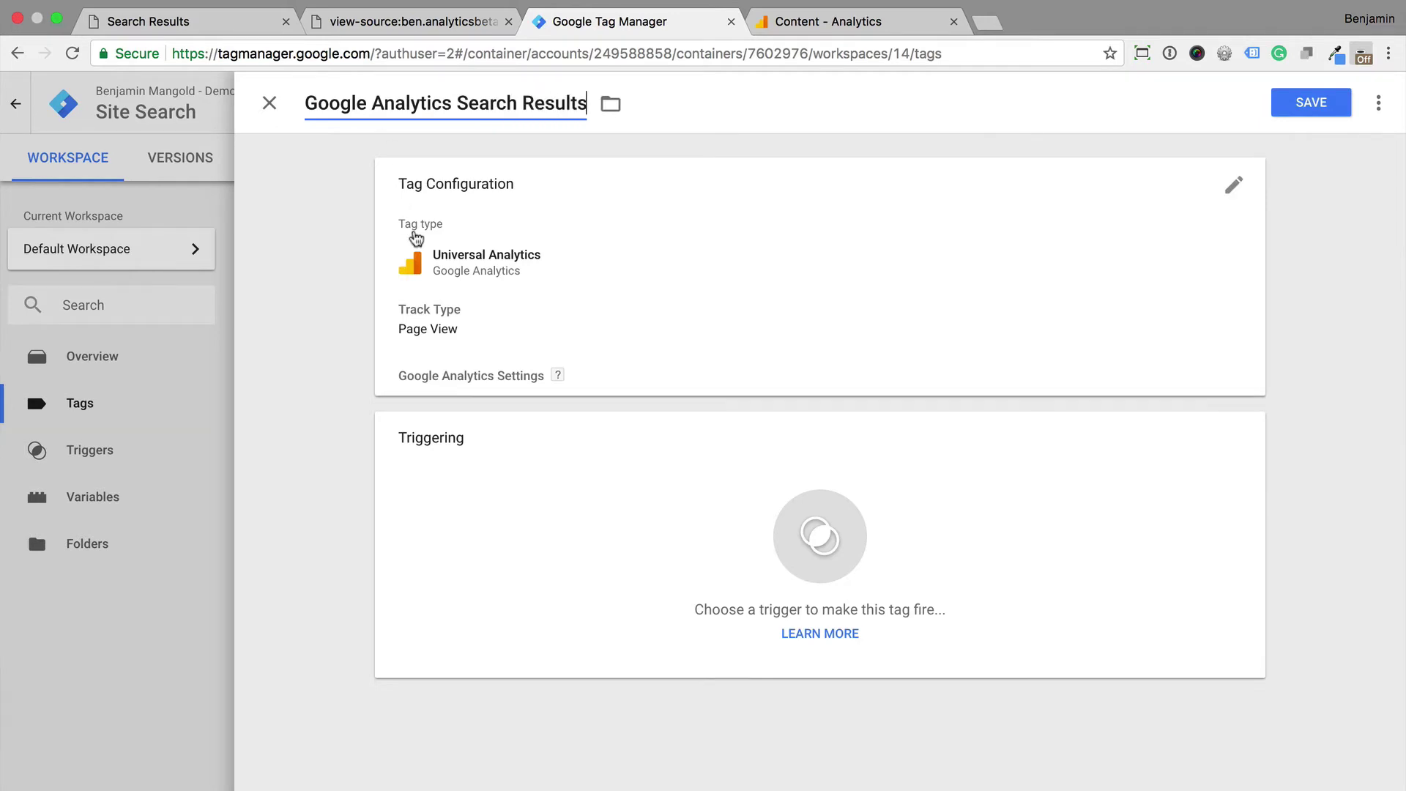
- Enable overriding settings and add a Fields to Set row under More Settings
left_click(510, 286)
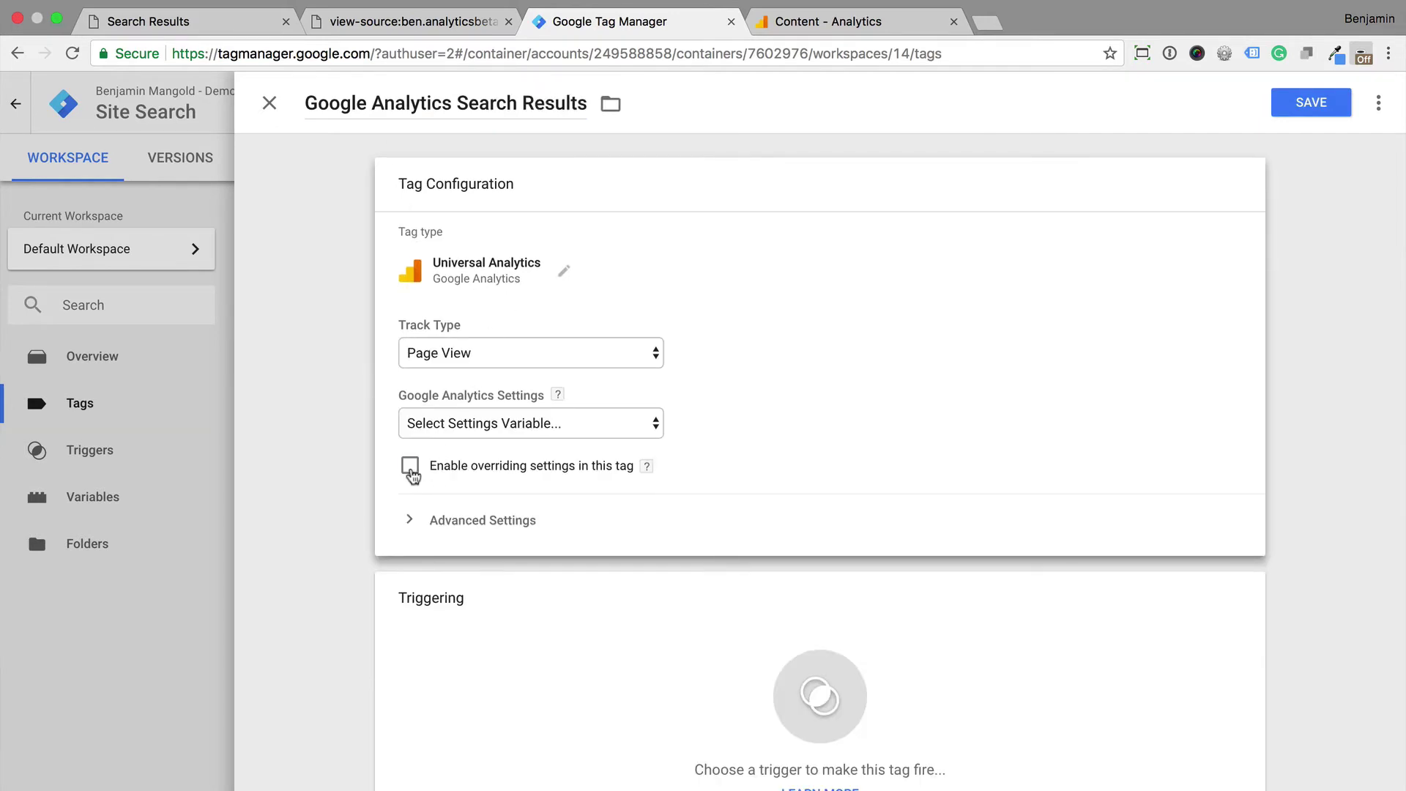
left_click(412, 472)
left_click(452, 595)
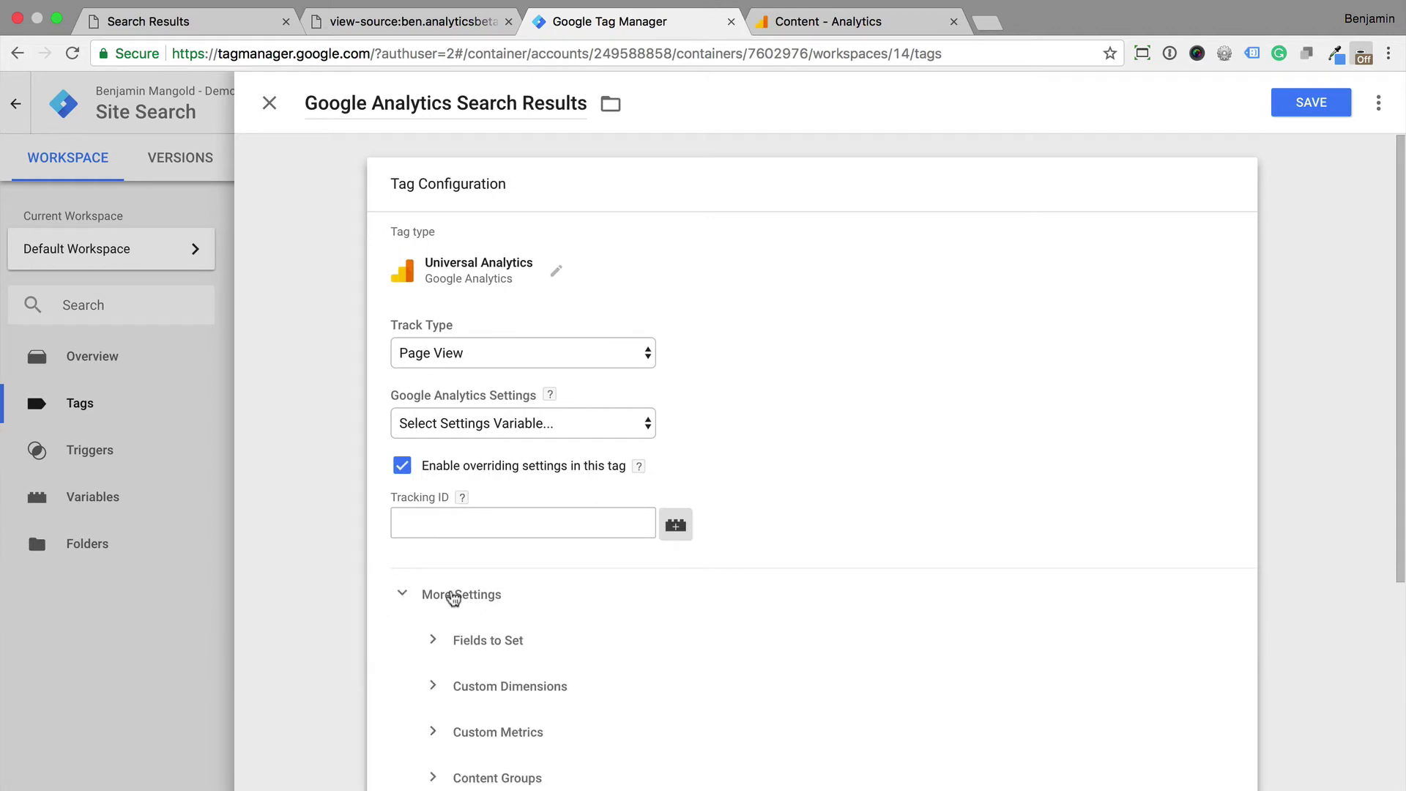
left_click(464, 642)
left_click(503, 716)
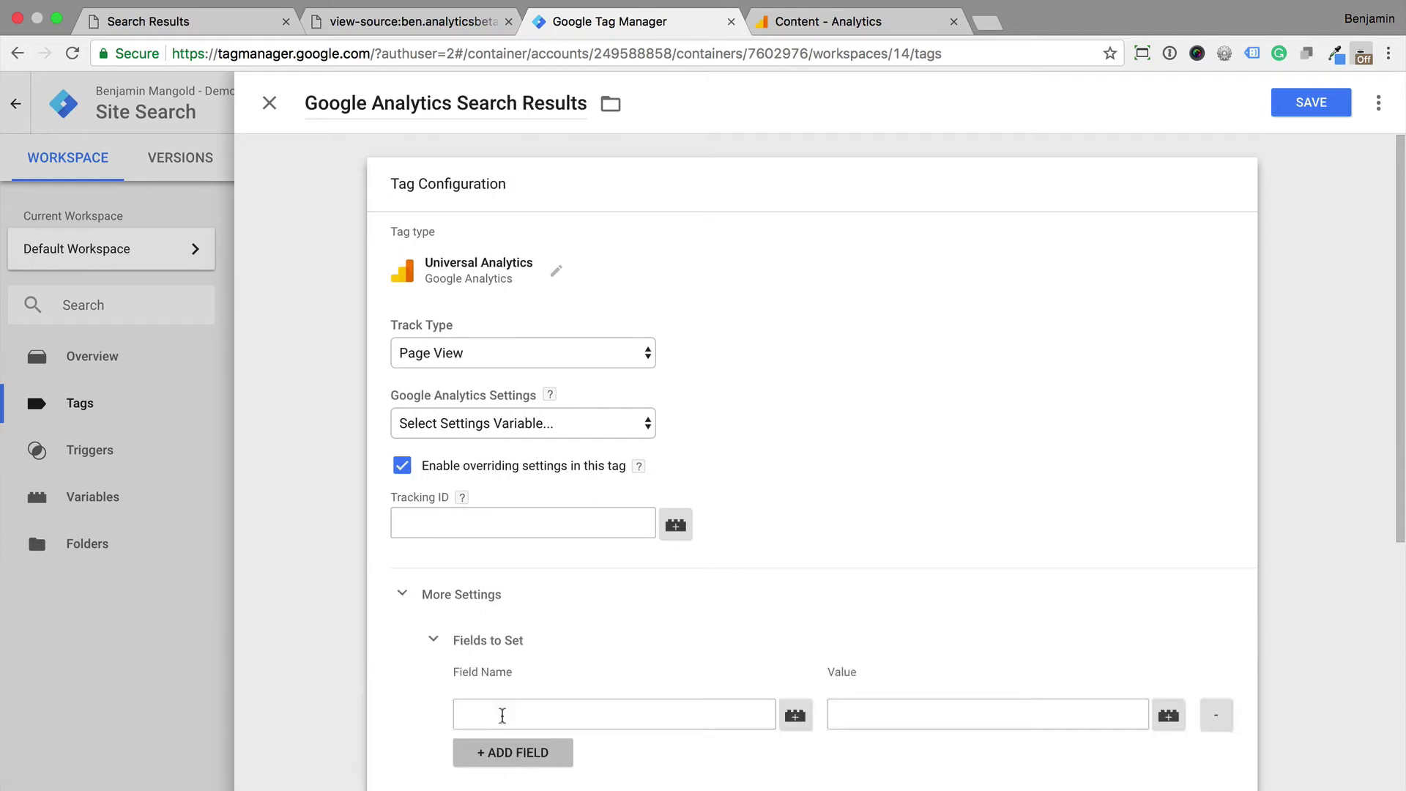
- Set the field name to 'page' with value beginning /search?q=
scroll(503, 716, "down", 3)
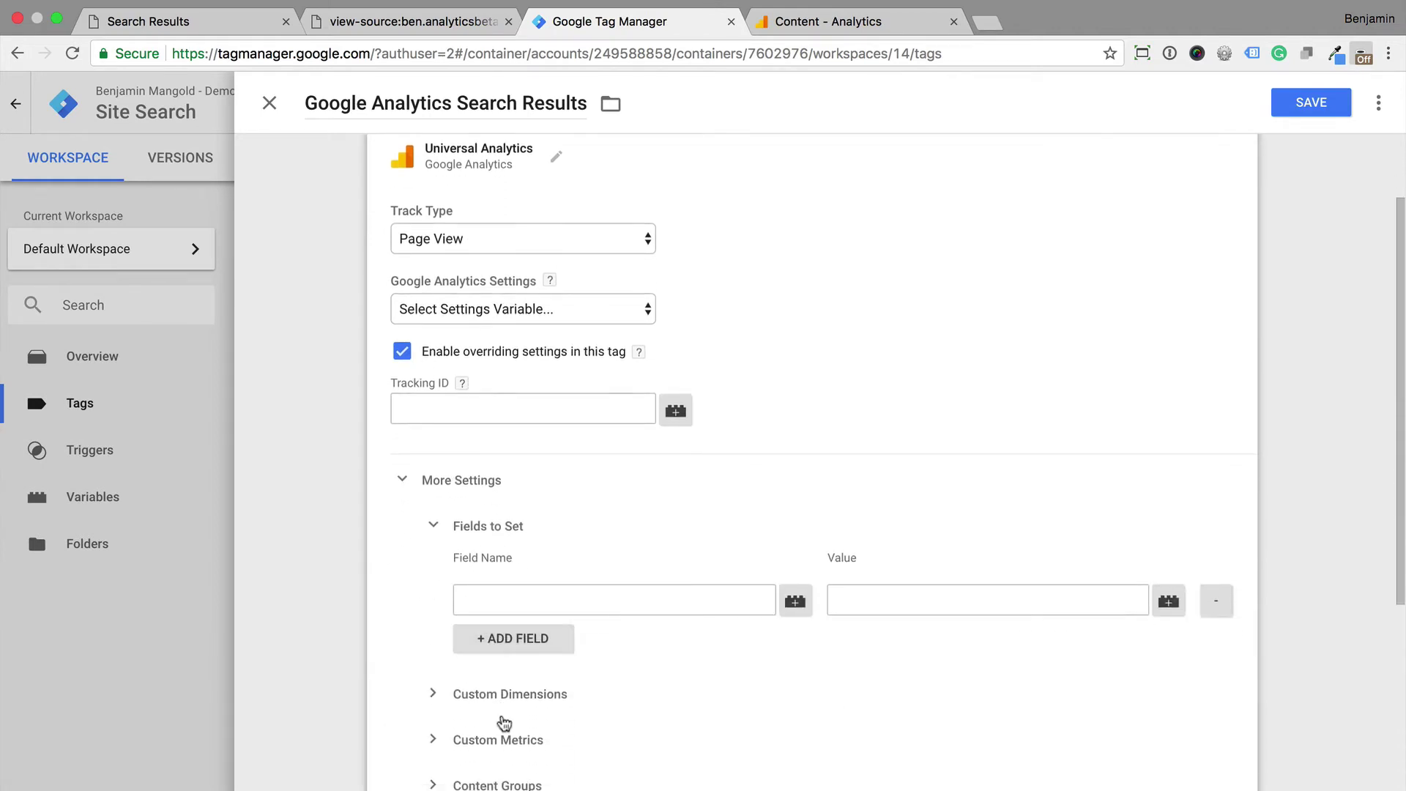
left_click(500, 603)
type("page")
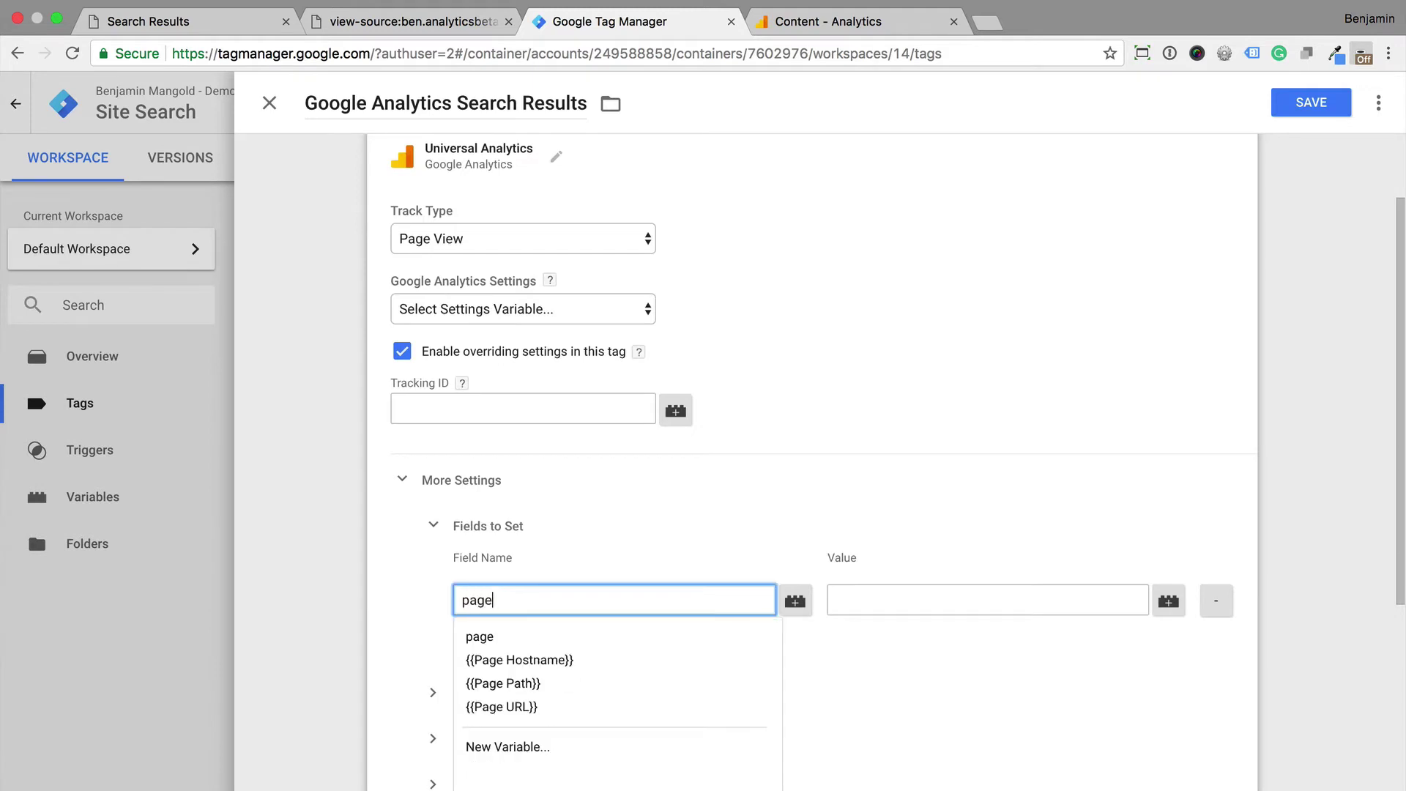
left_click(508, 641)
left_click(856, 605)
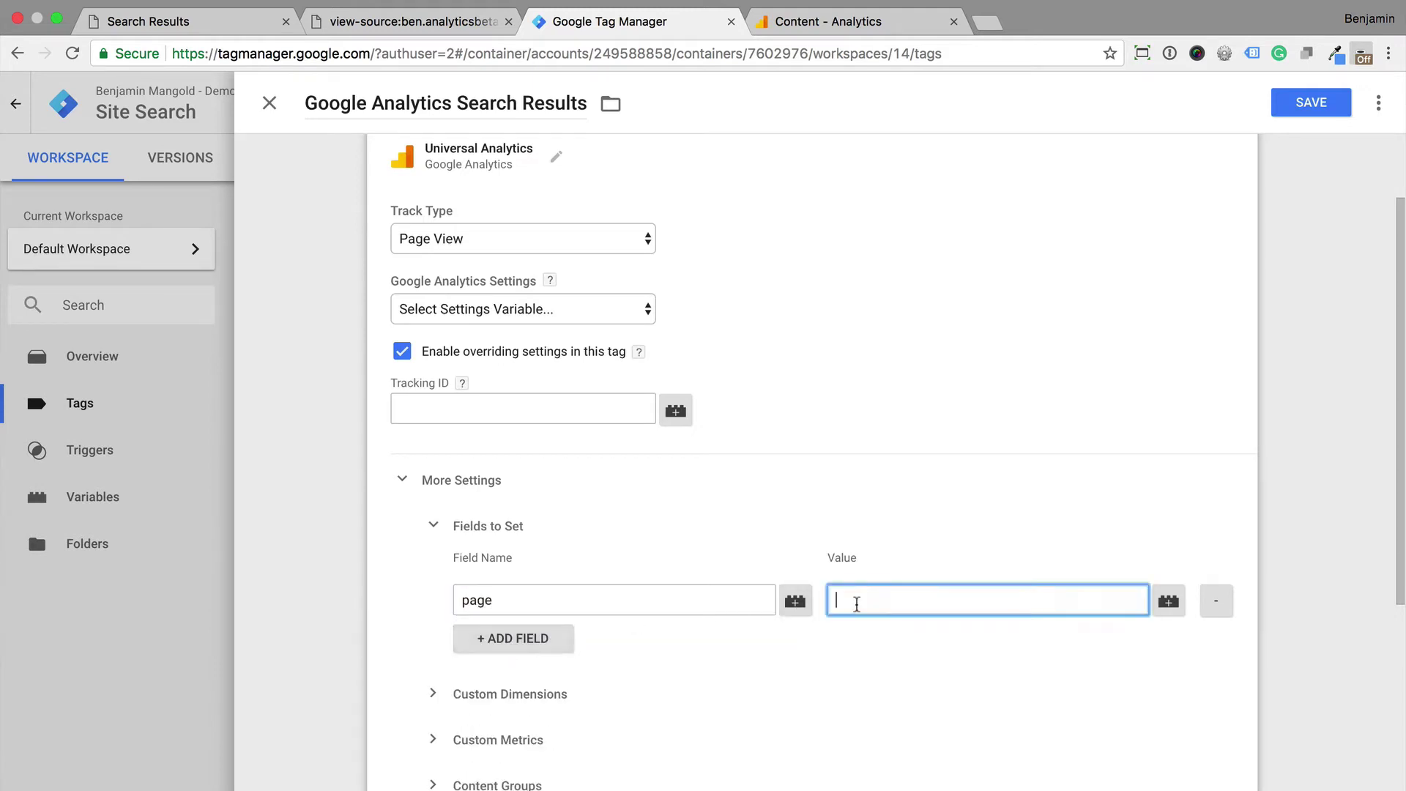
type("/search?q=")
- Create and save a DOM Element variable 'Search Query' reading element ID search-term
left_click(1170, 612)
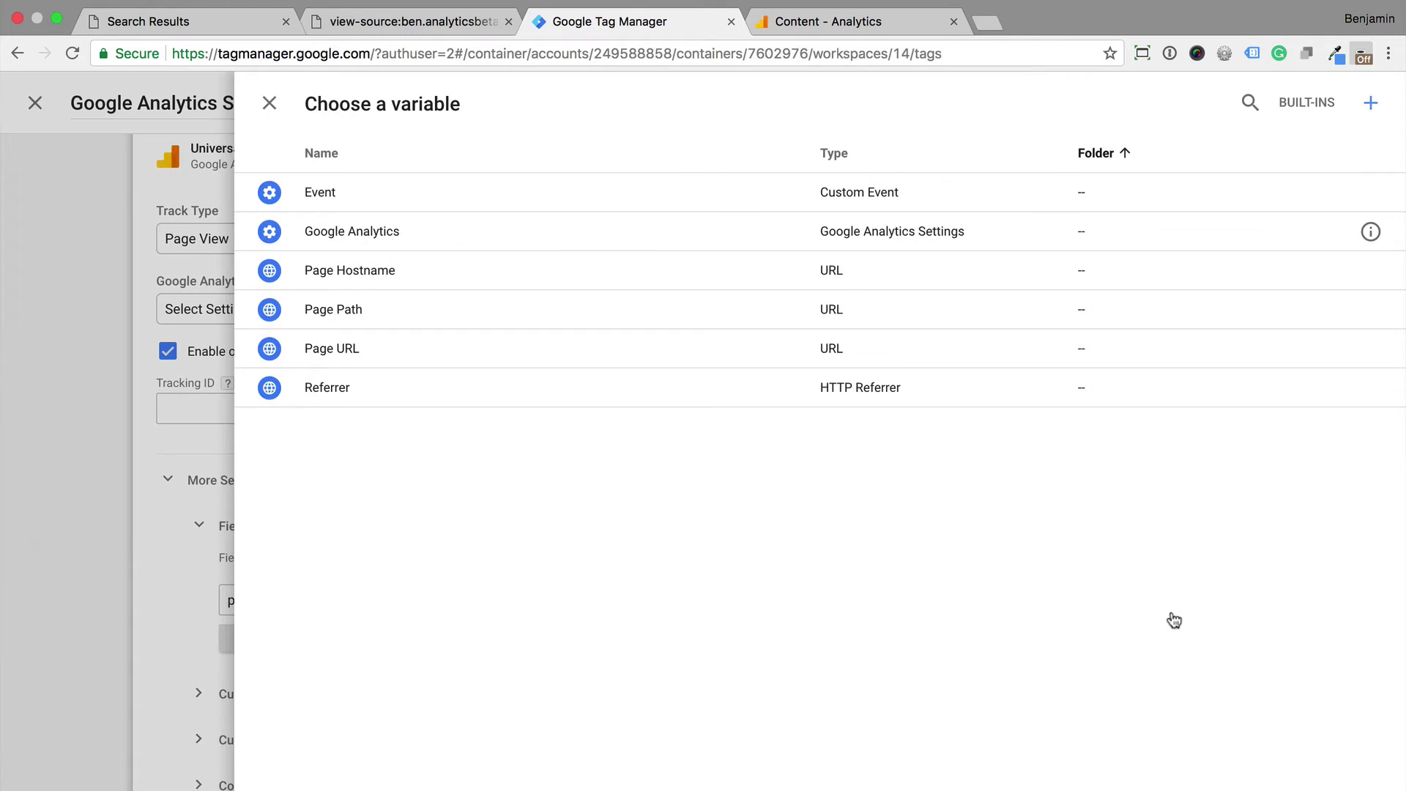
left_click(1370, 103)
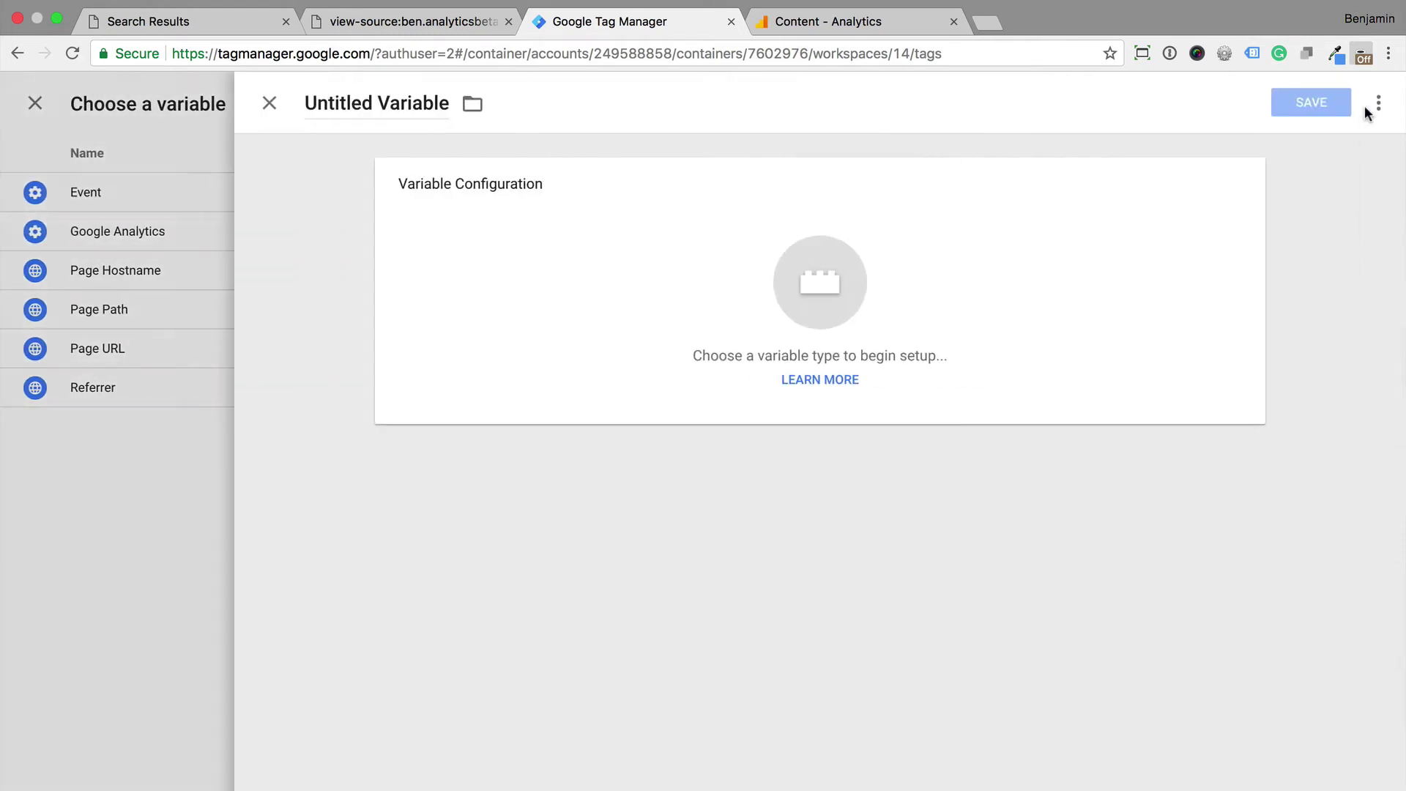
left_click(1100, 262)
scroll(1040, 645, "down", 1)
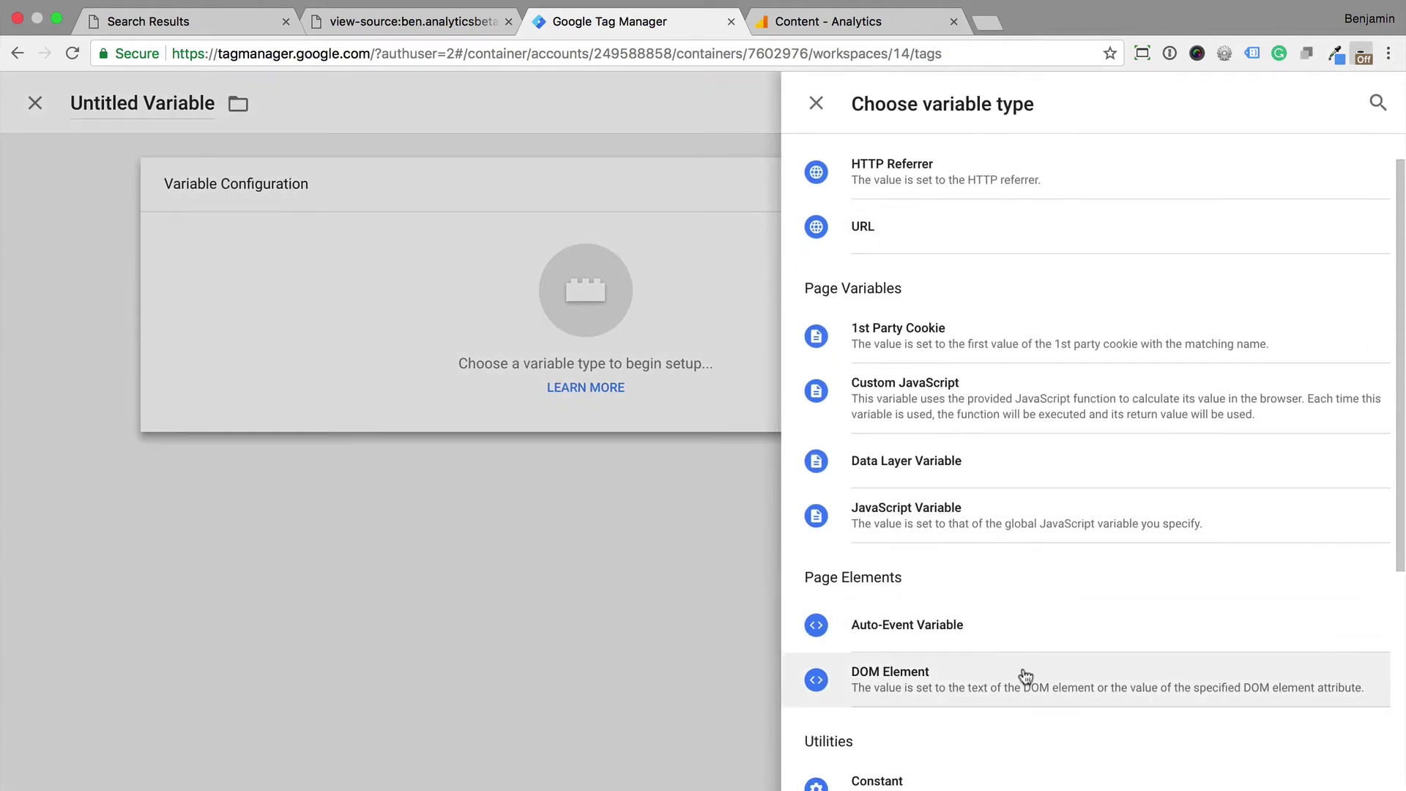
left_click(1022, 668)
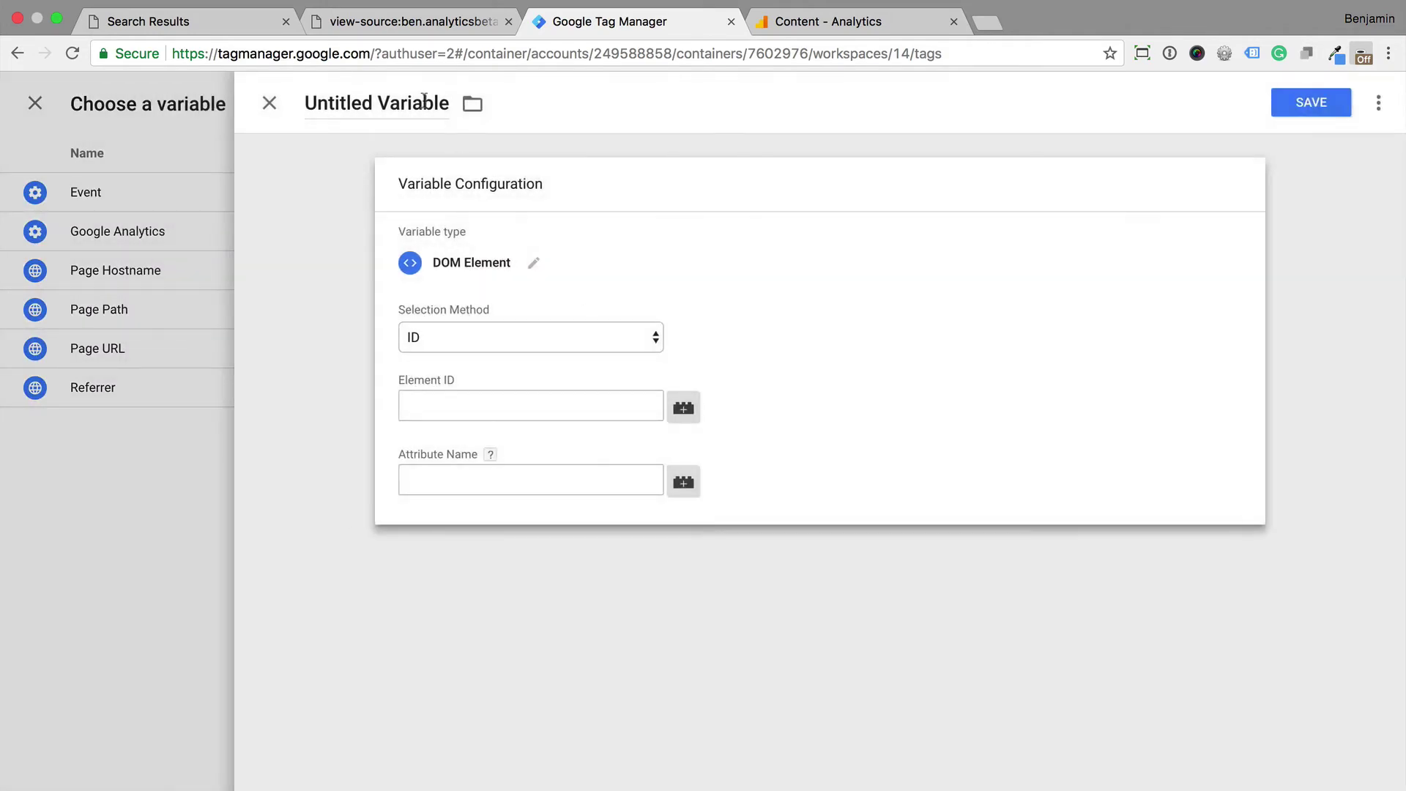
left_click(424, 102)
type("Search Q")
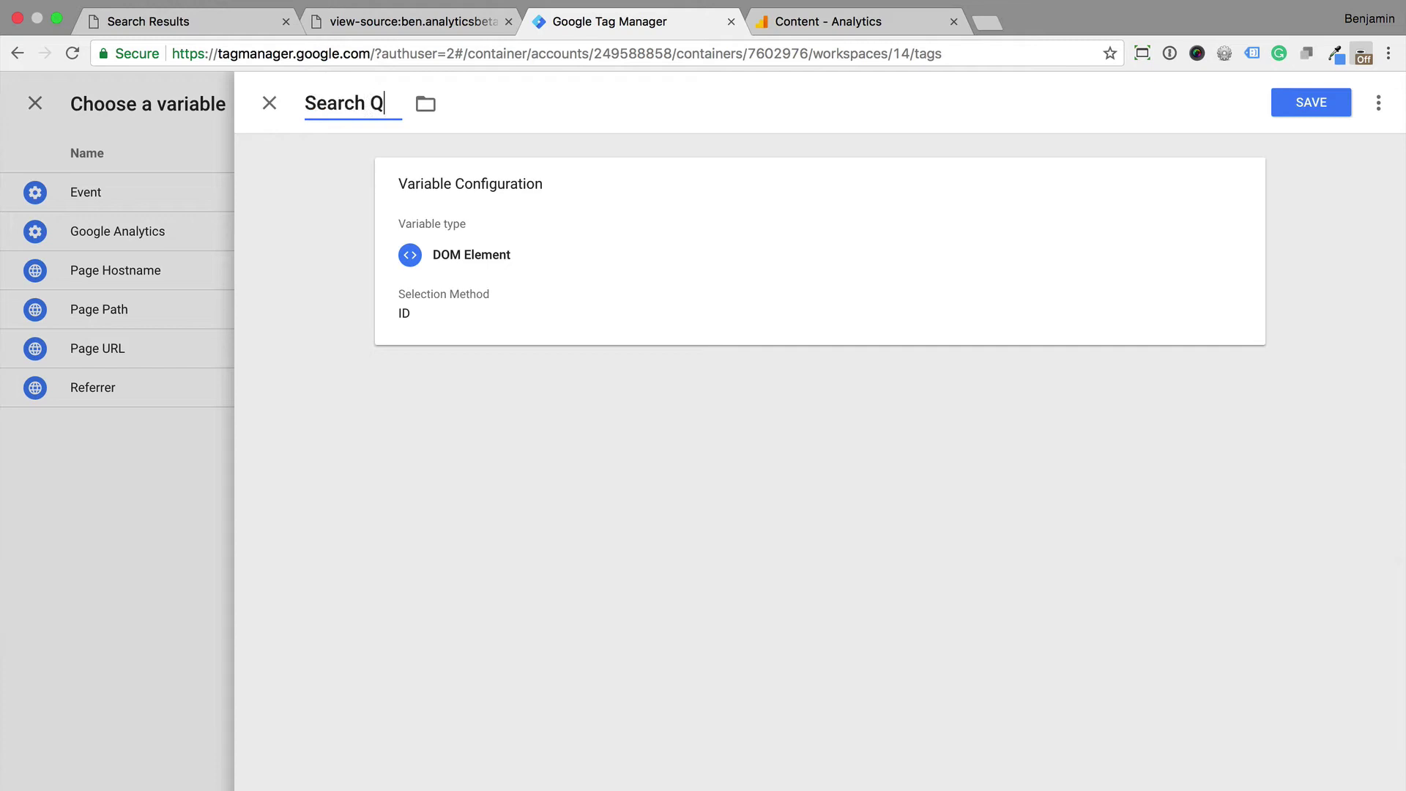
type("uery")
left_click(552, 254)
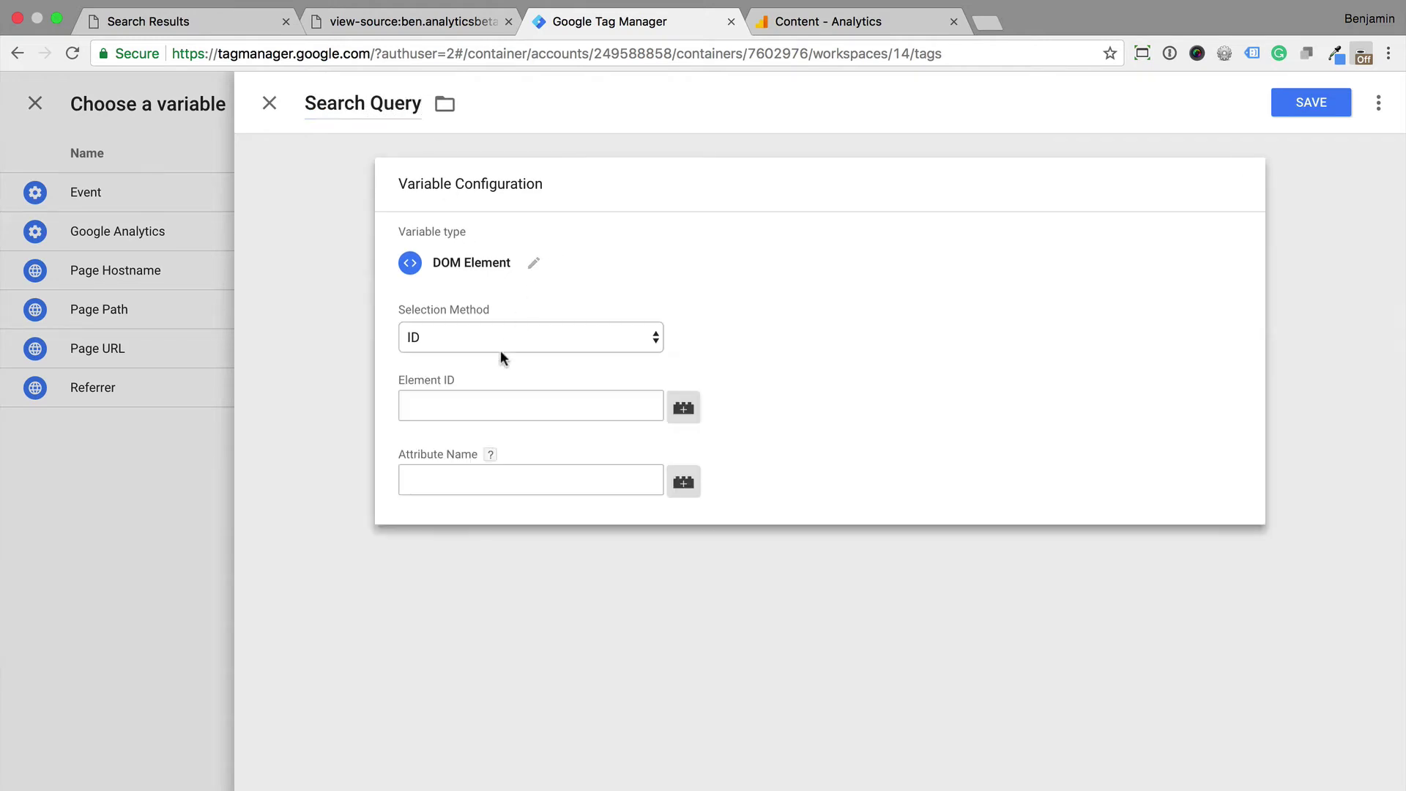
left_click(480, 404)
type("search-te")
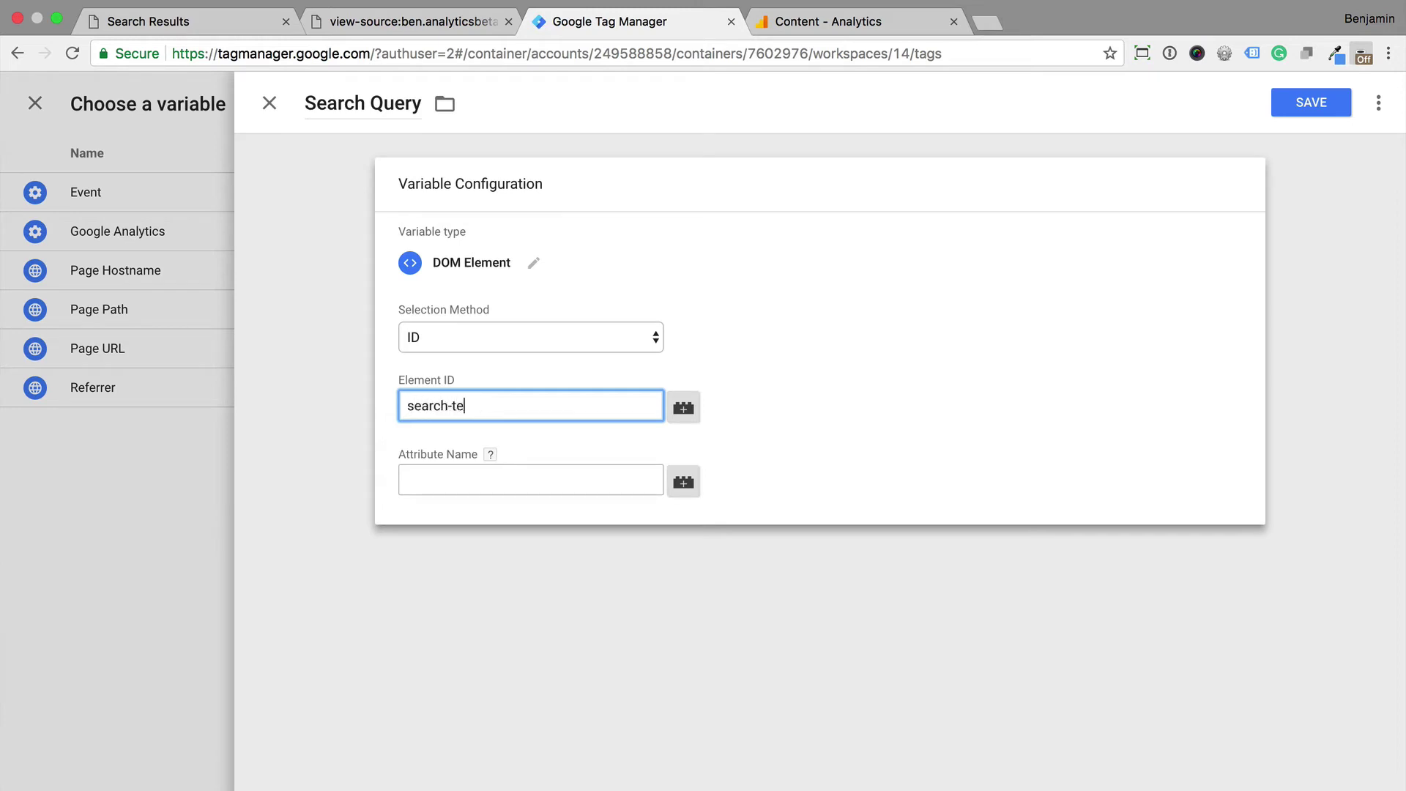
type("rm")
left_click(1327, 95)
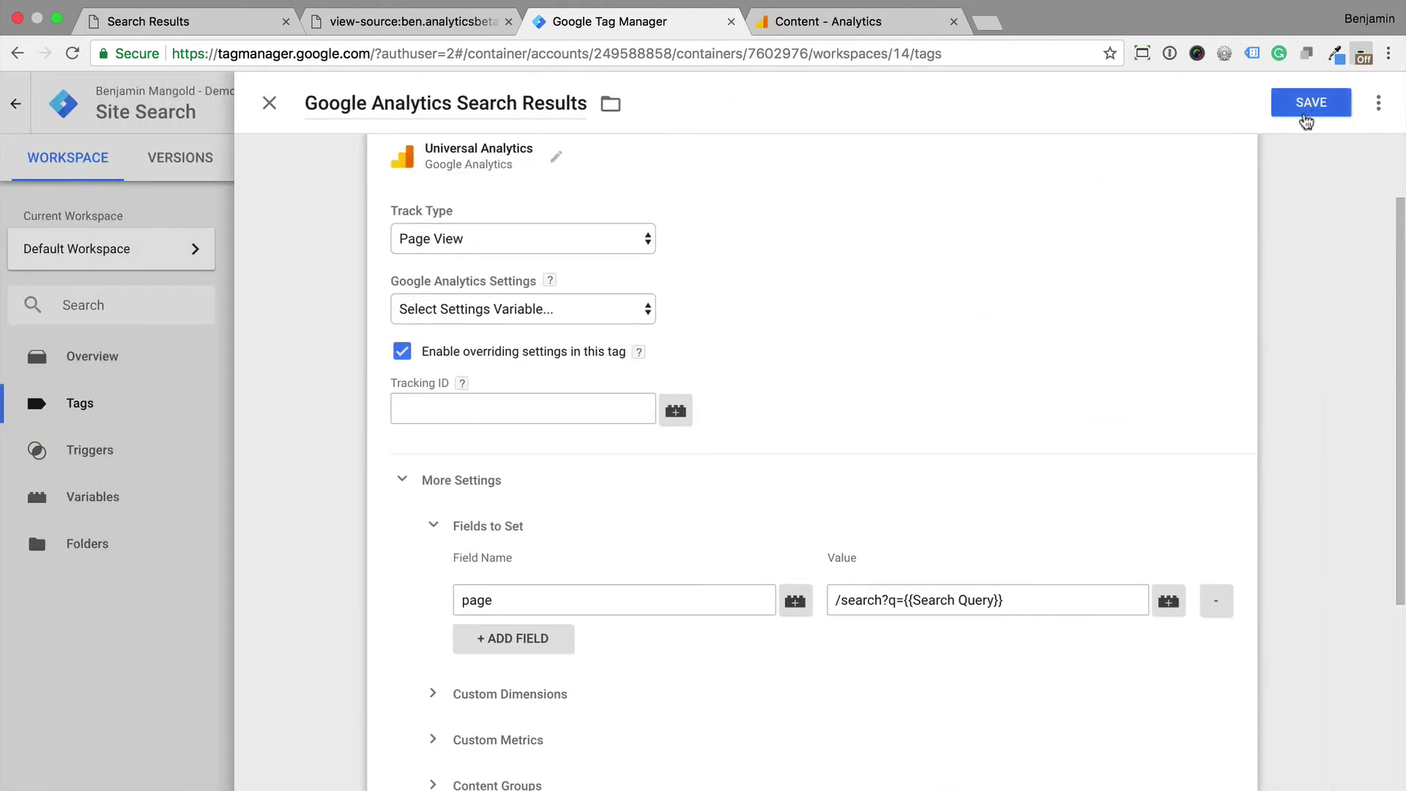
- Apply the {{Google Analytics}} settings variable to the search results tag
left_click(648, 308)
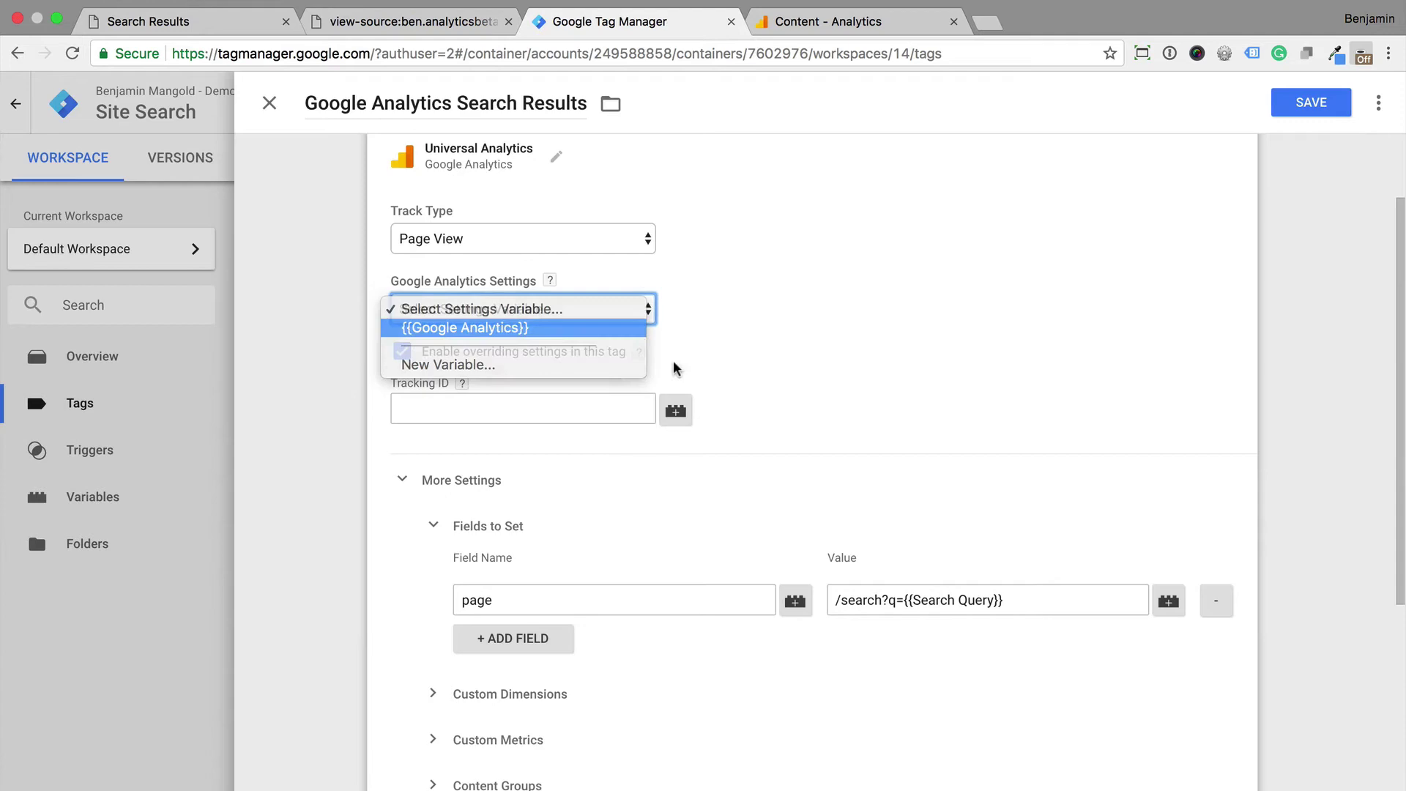
scroll(715, 439, "down", 4)
scroll(716, 440, "down", 3)
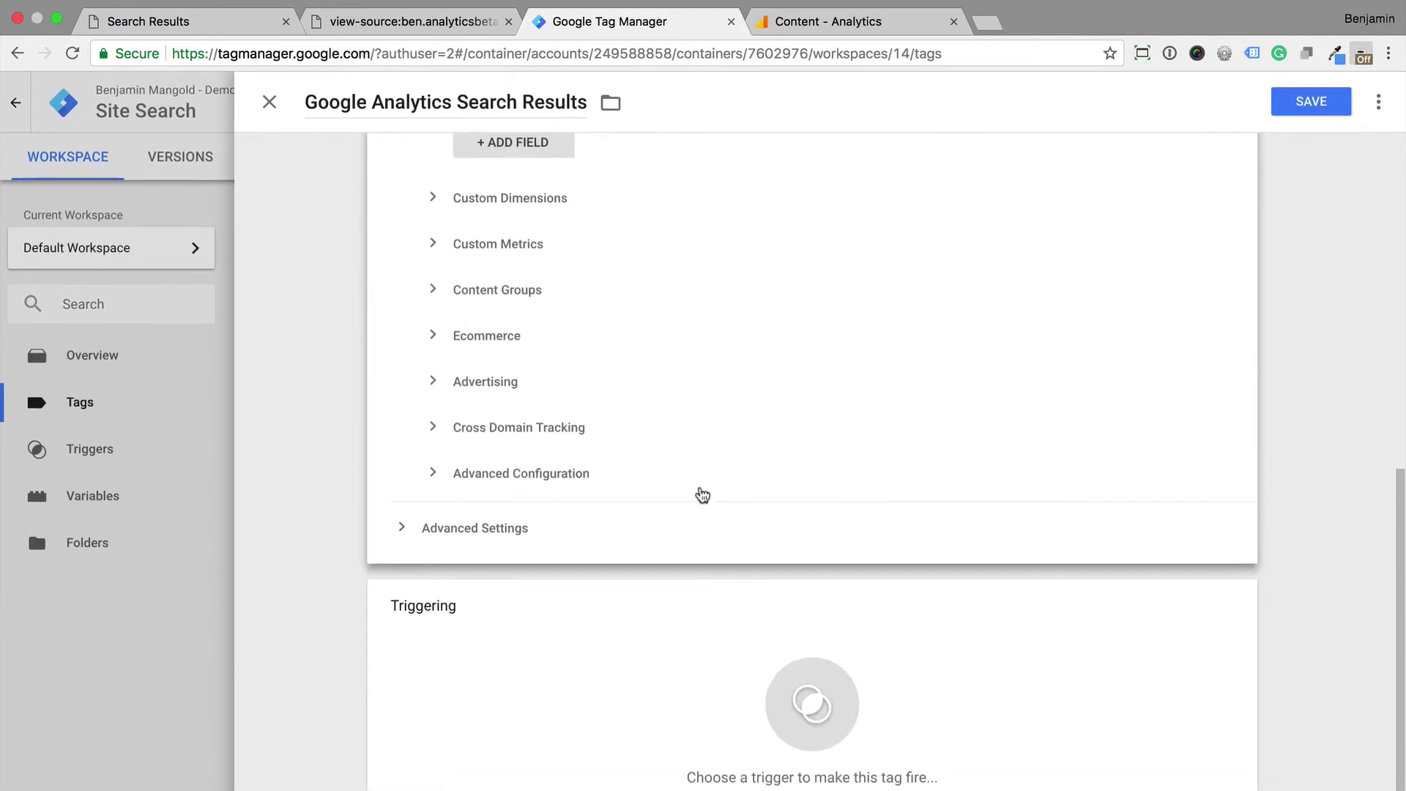
- Create a new Page View trigger named 'Search Results Page'
left_click(674, 690)
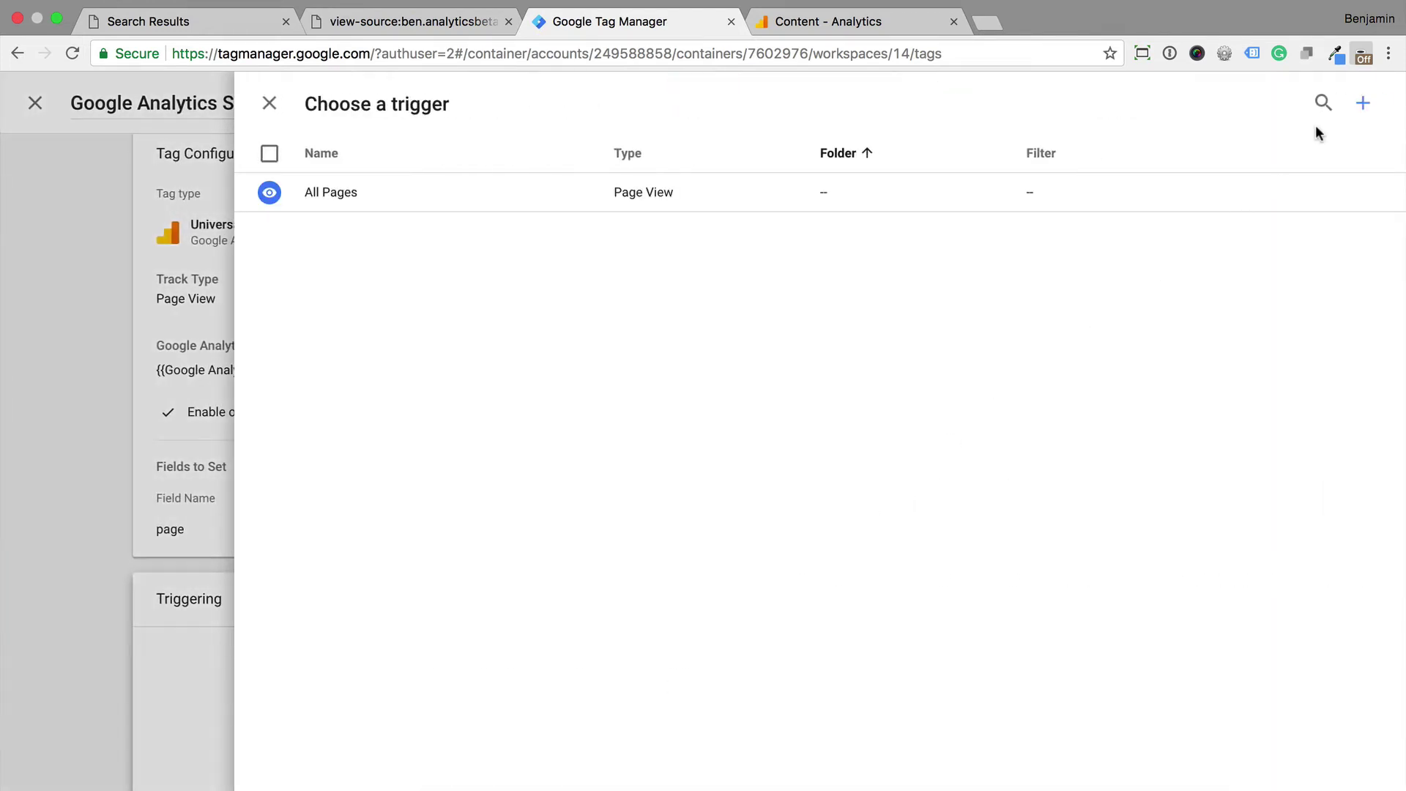
left_click(1362, 104)
double_click(414, 102)
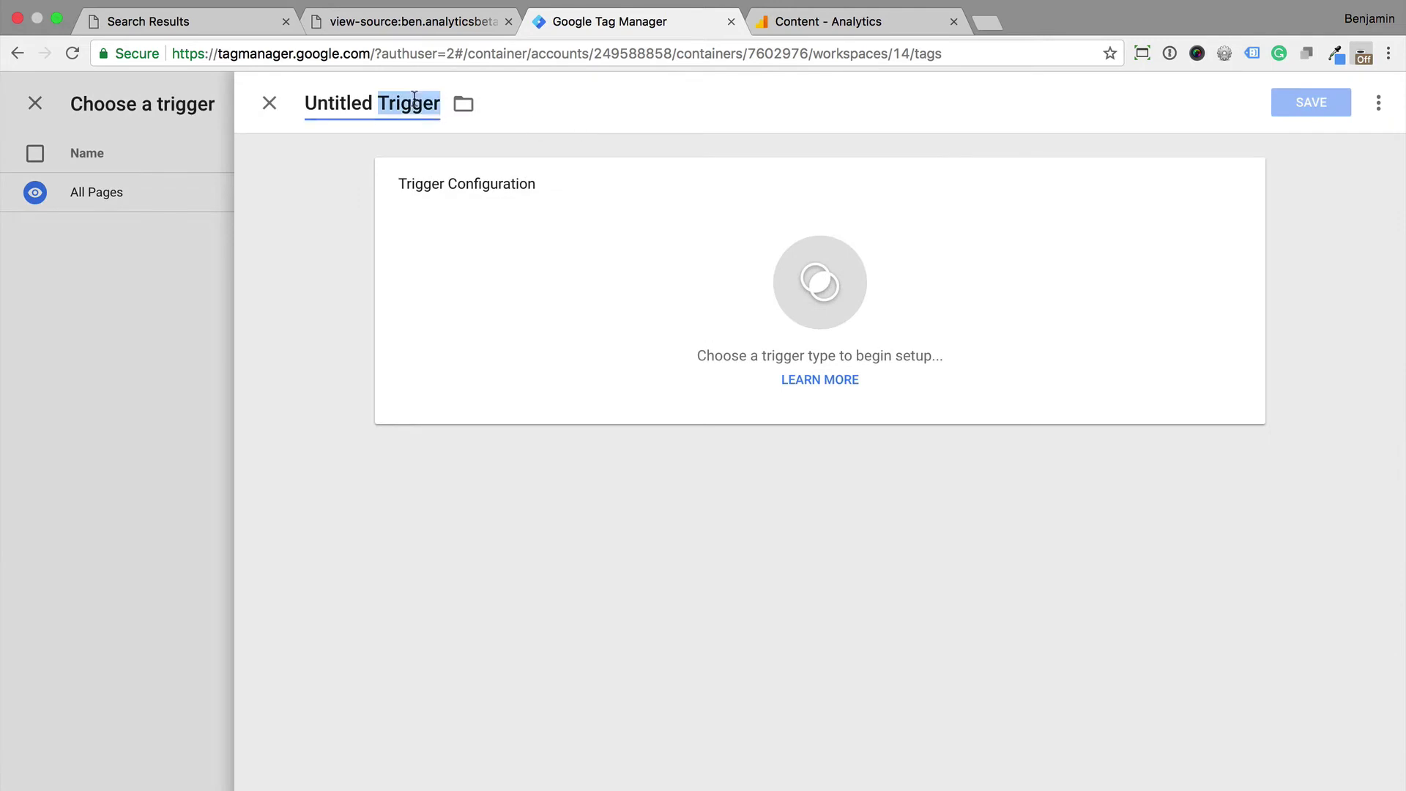
triple_click(415, 103)
type("Search Results Pag")
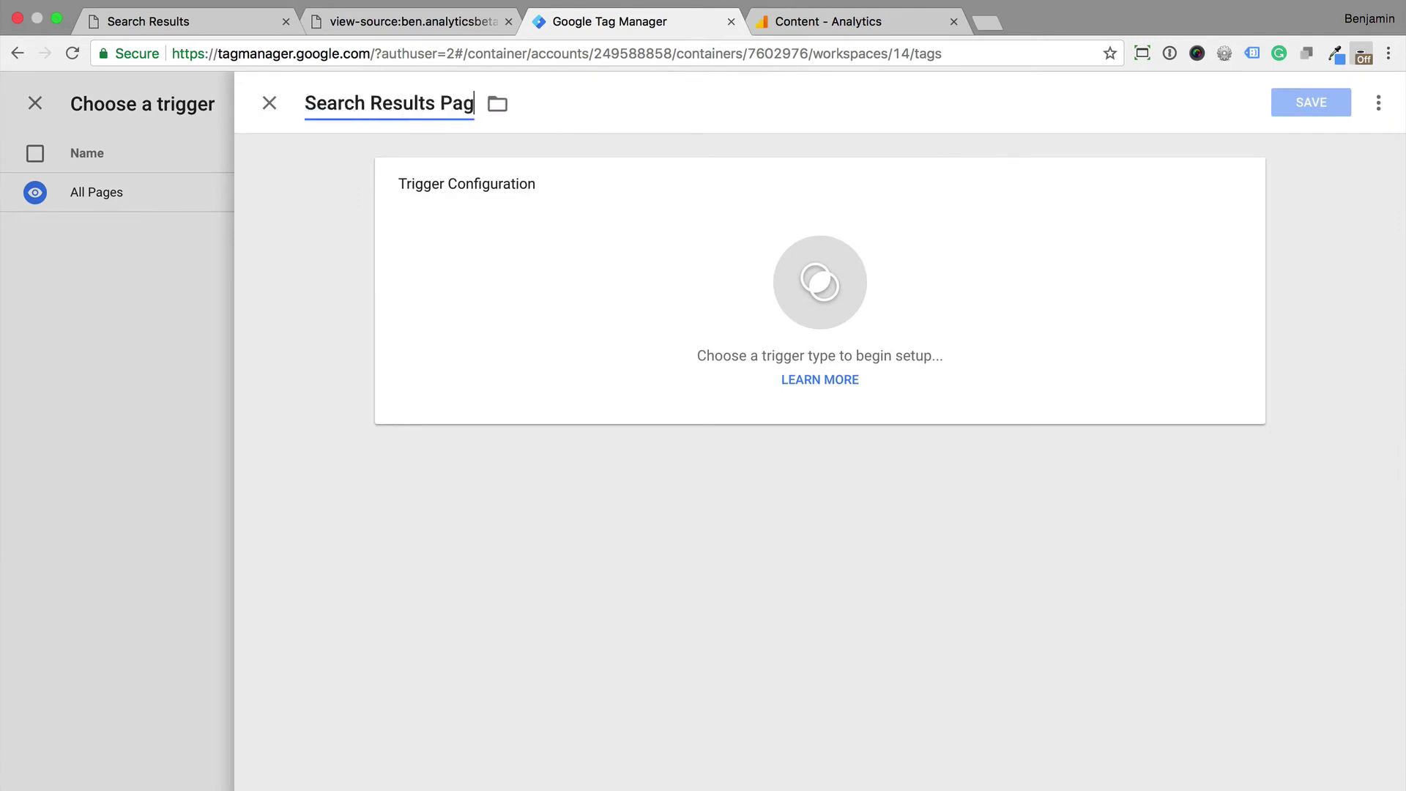
type("e")
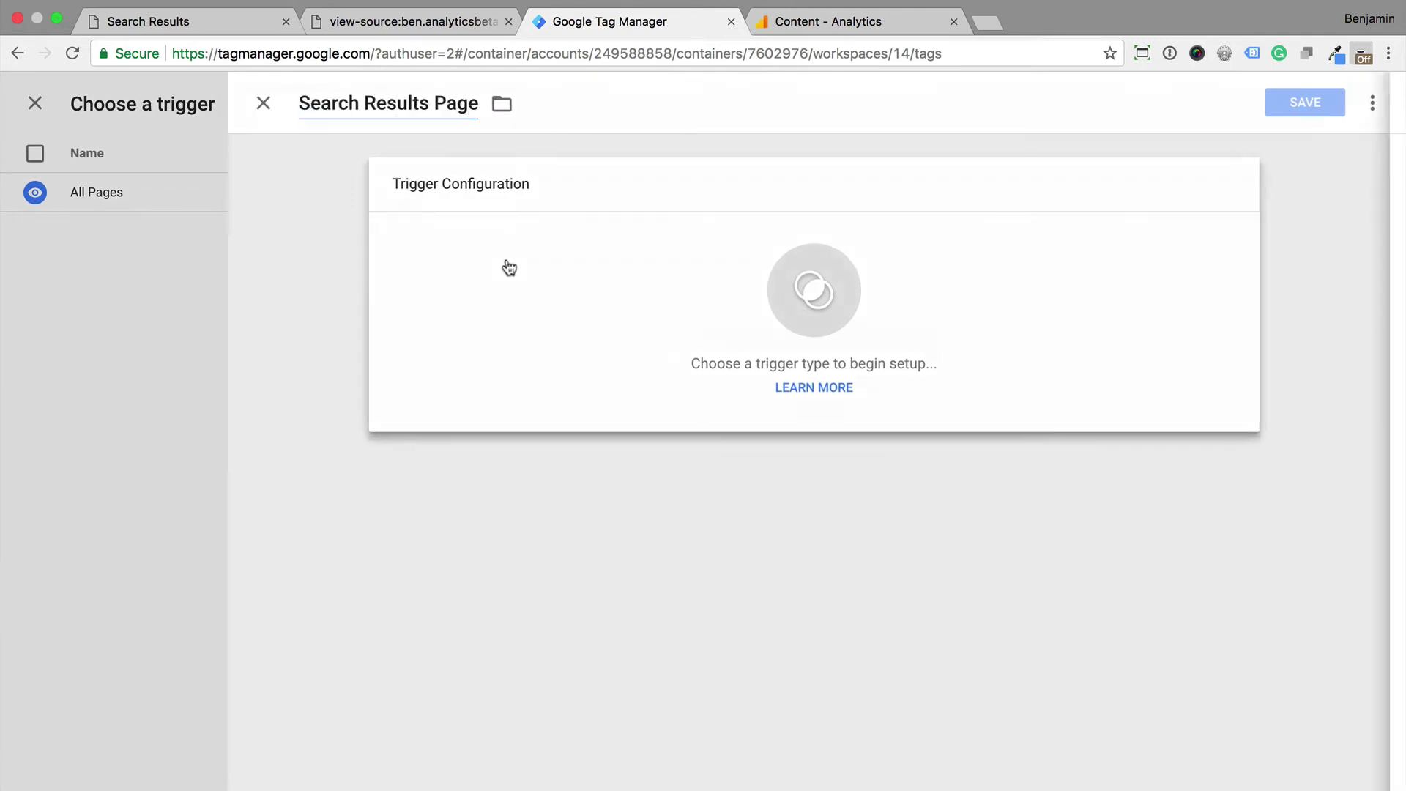
left_click(505, 264)
left_click(875, 271)
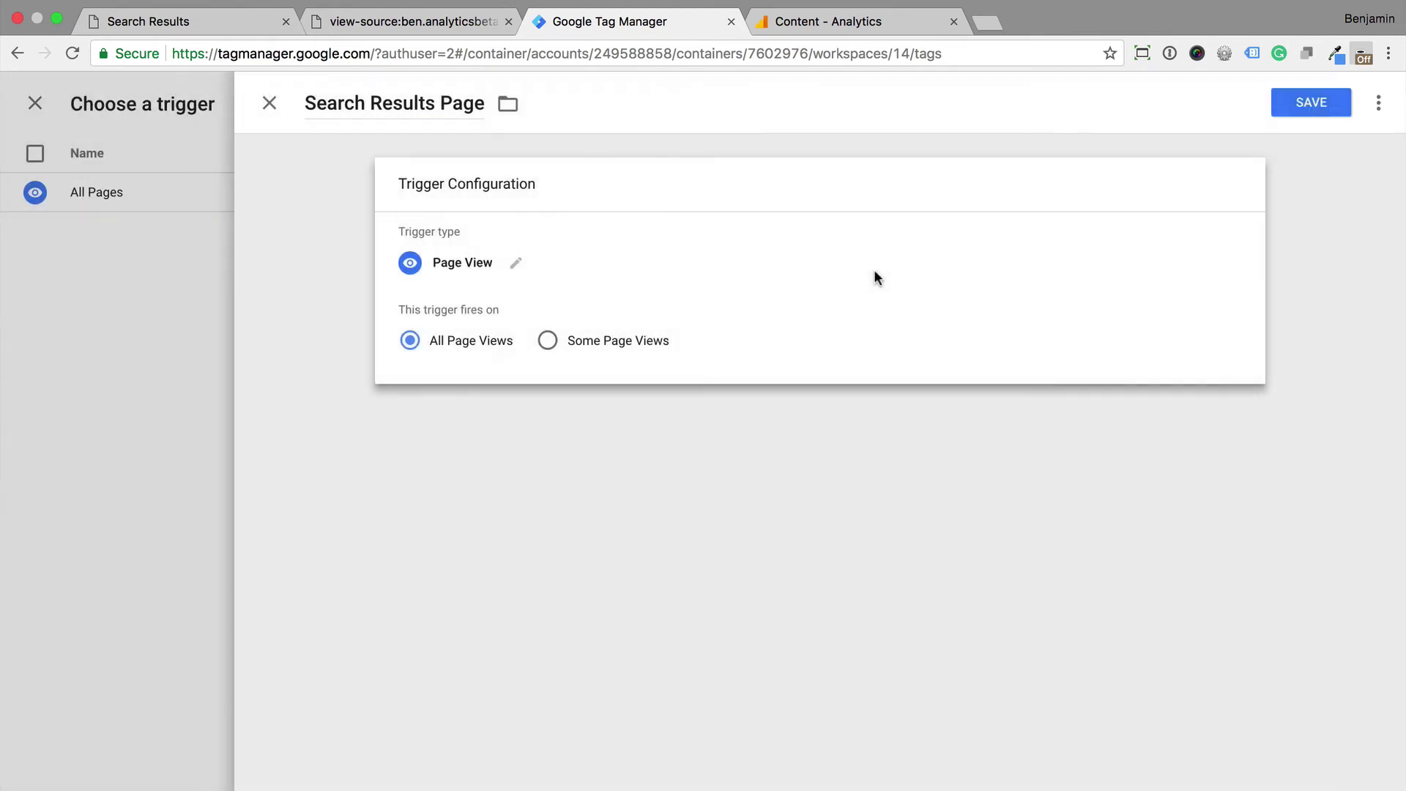
- Limit the trigger to Page Path containing /search-results.html and save it
left_click(632, 344)
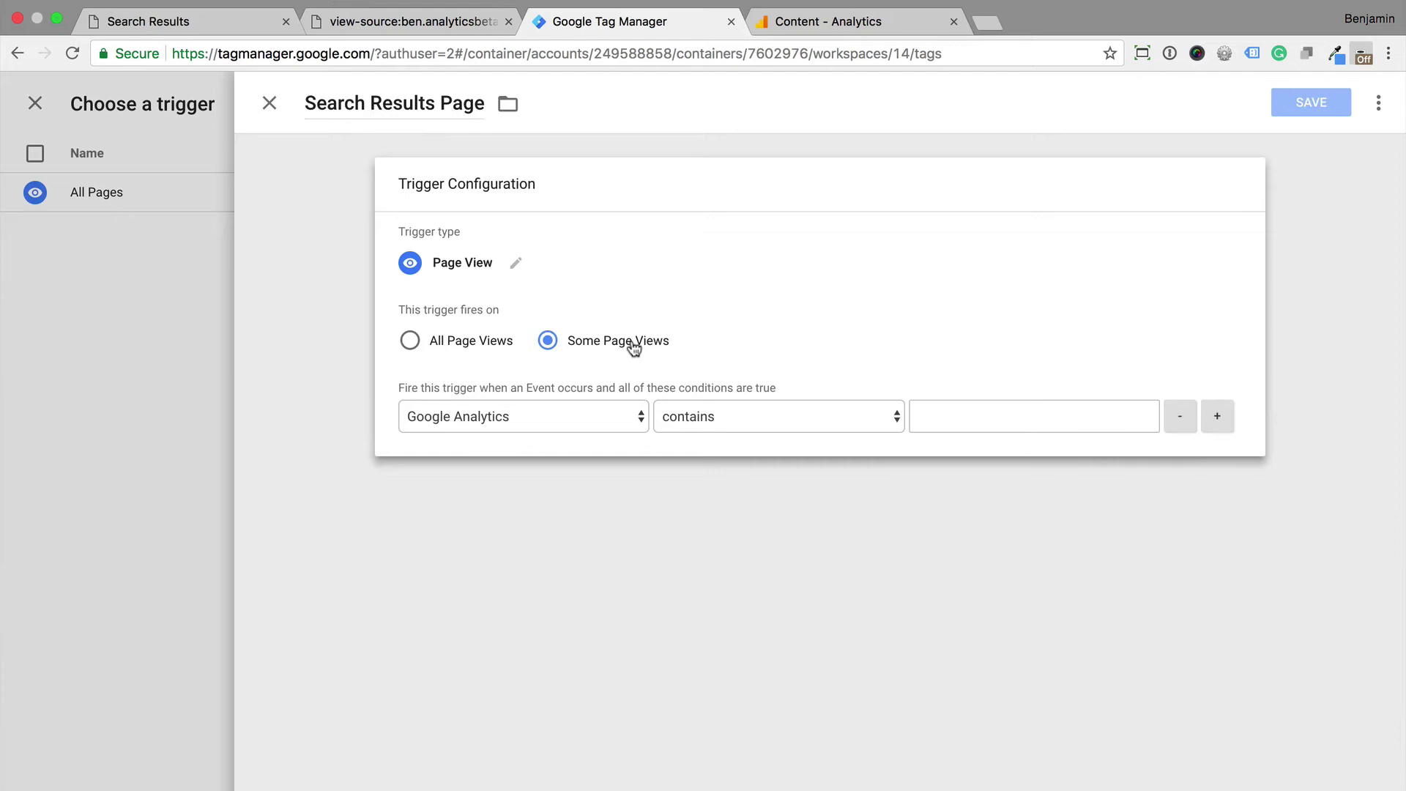
left_click(586, 416)
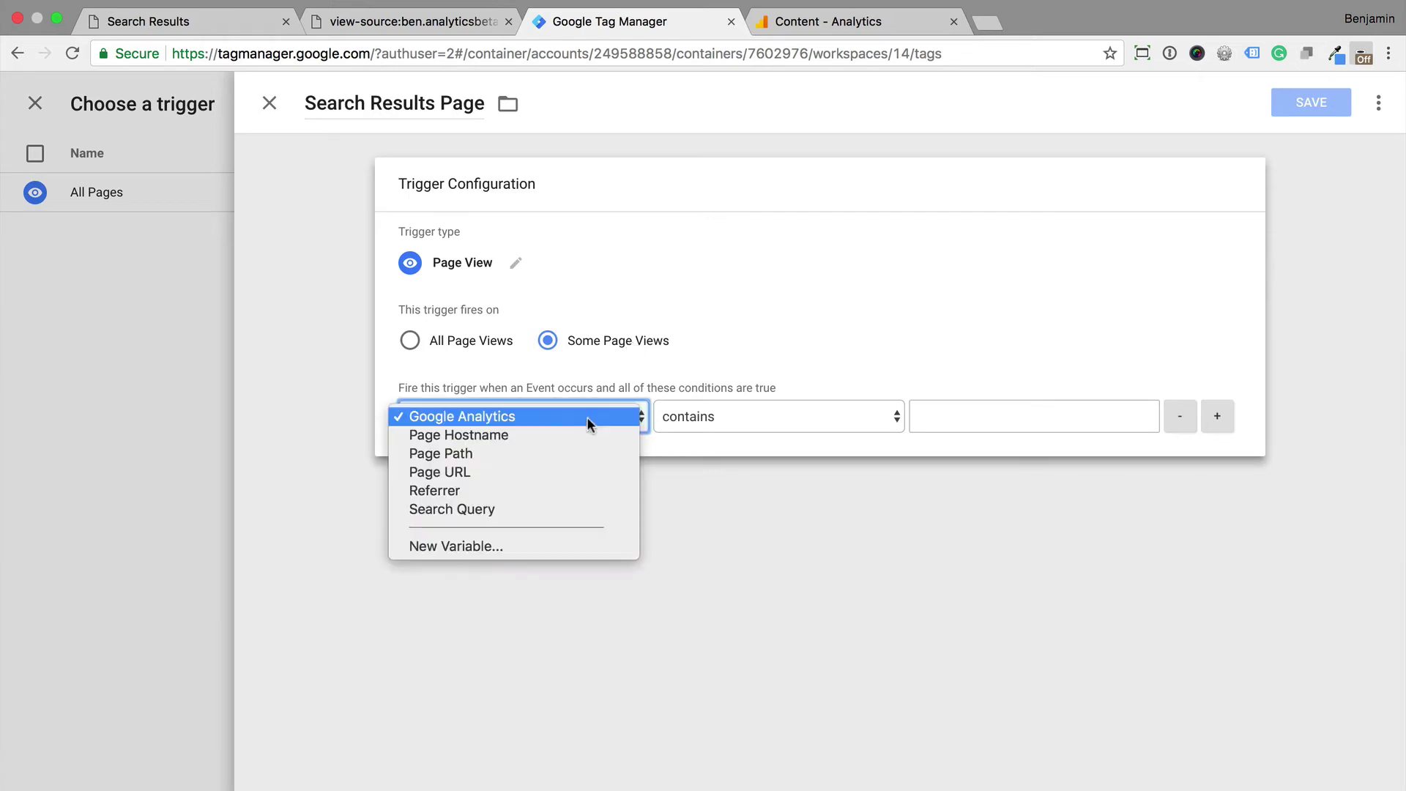
left_click(568, 459)
left_click(976, 421)
type("/search-results.html")
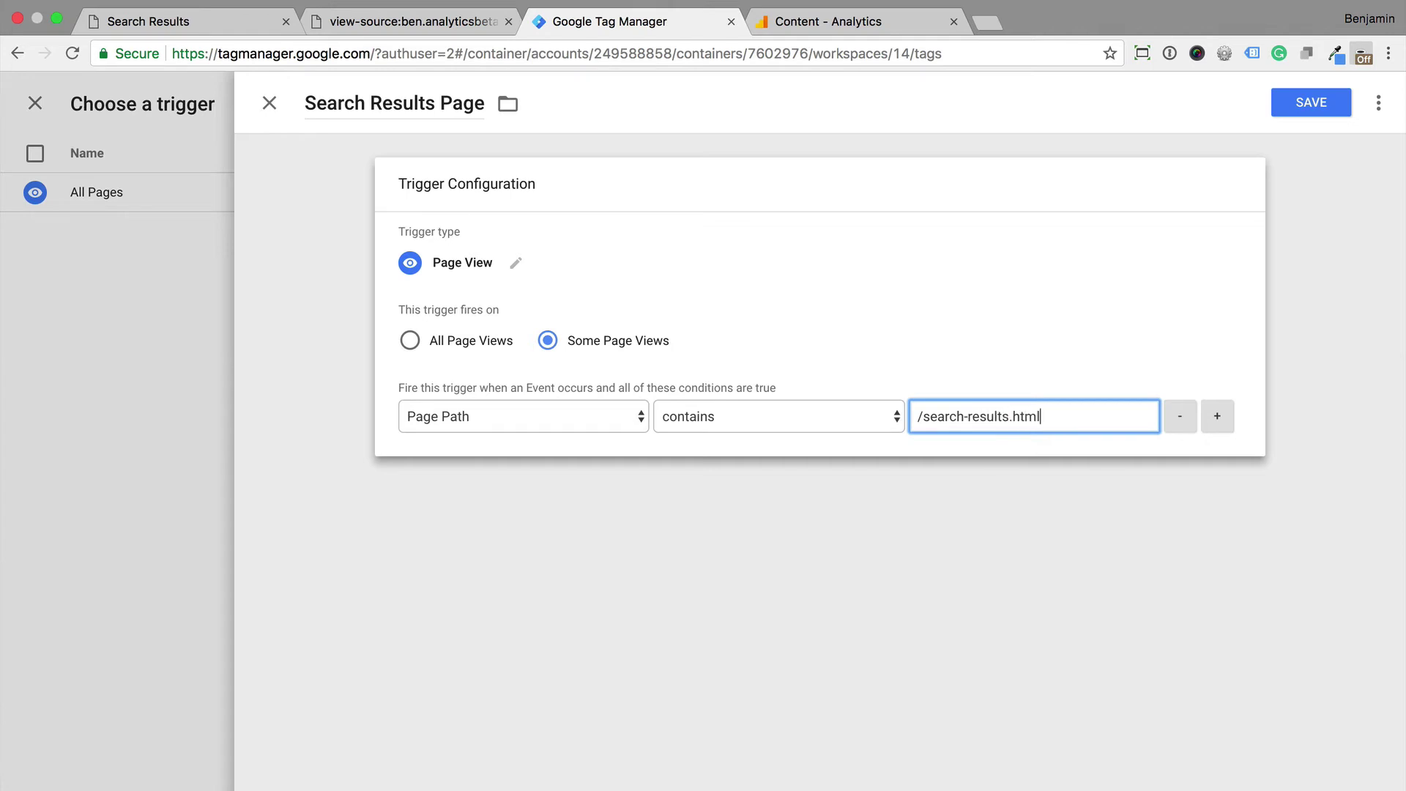
left_click(1328, 101)
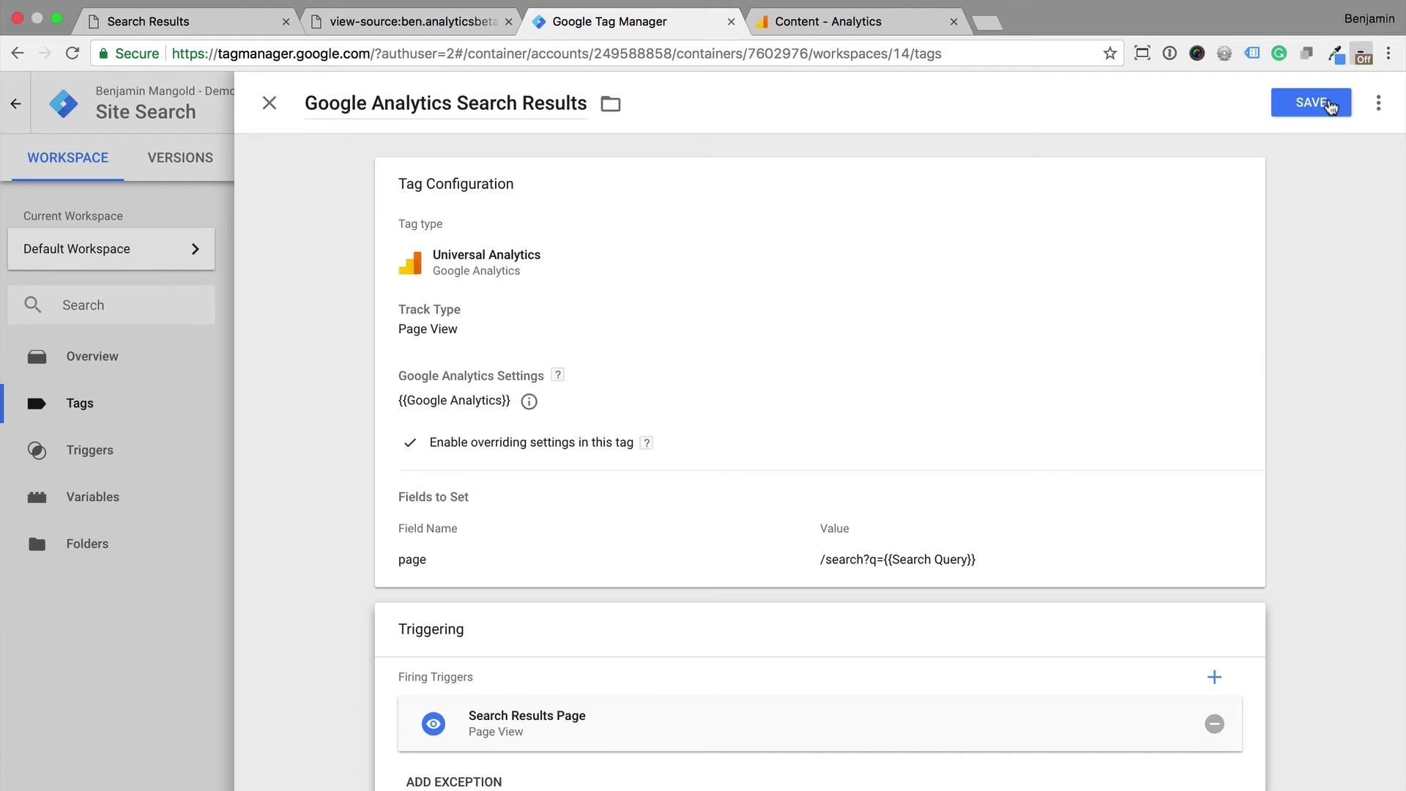
- Save the Google Analytics Search Results tag with its Search Results Page trigger
left_click(1311, 102)
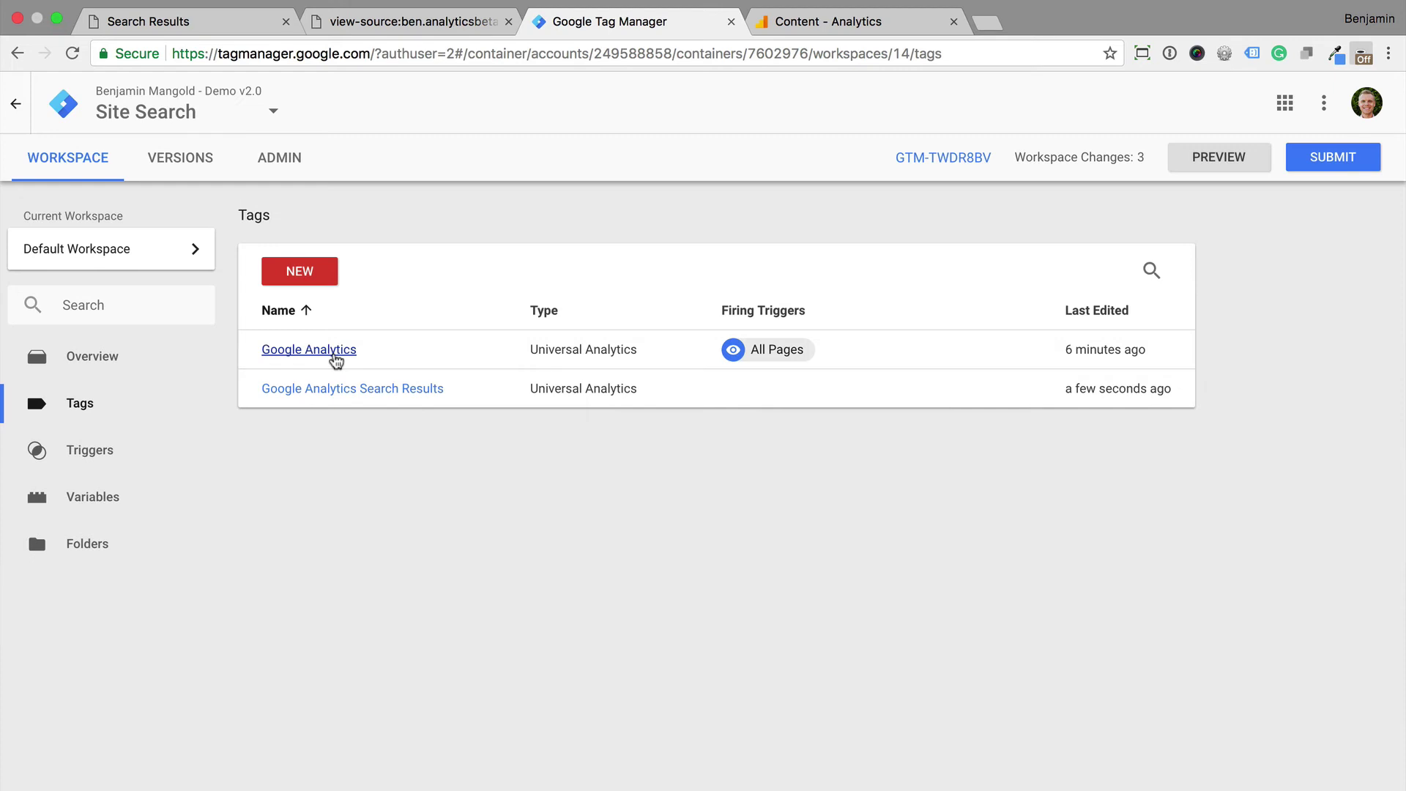
- Add Search Results Page as an exception on the main Google Analytics tag and save
left_click(336, 360)
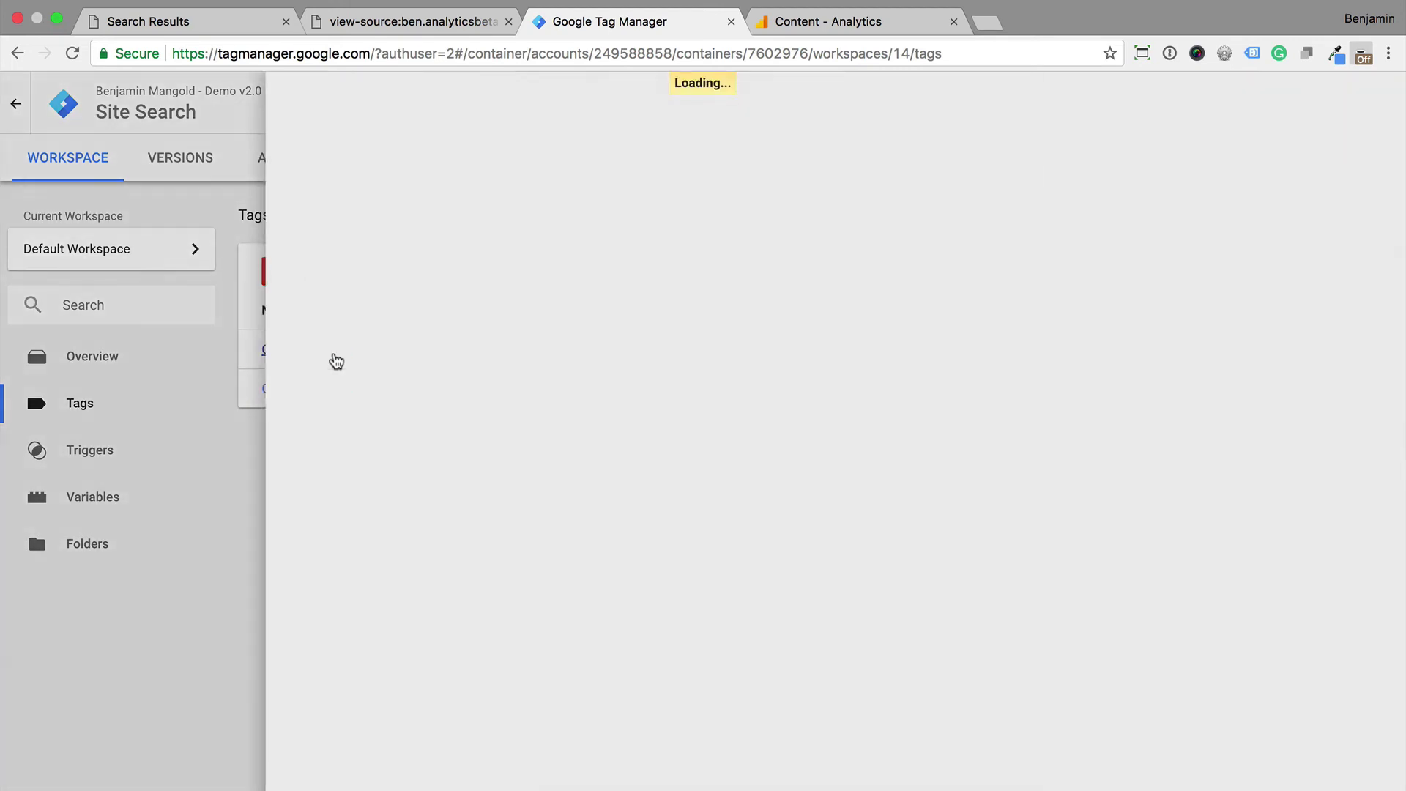
left_click(524, 461)
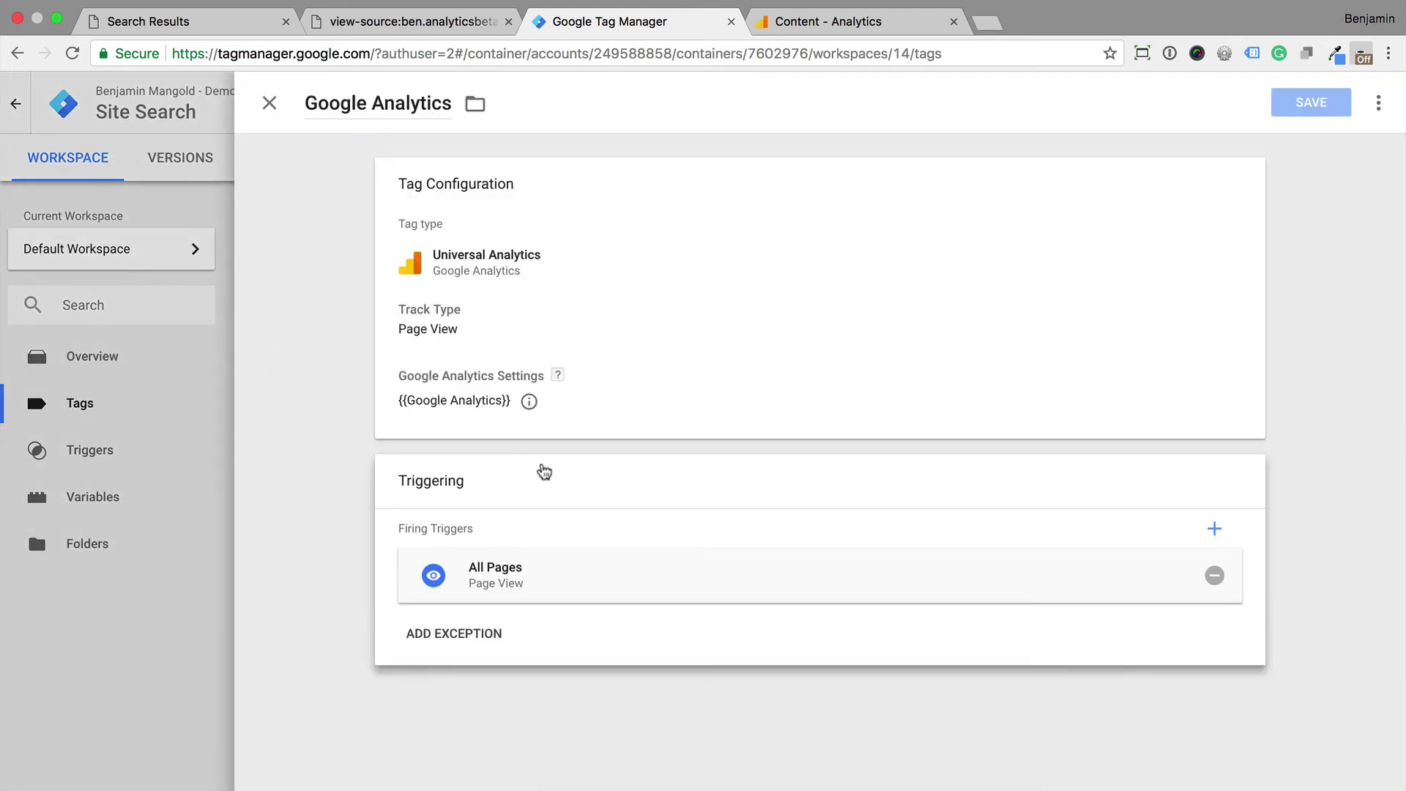
left_click(485, 636)
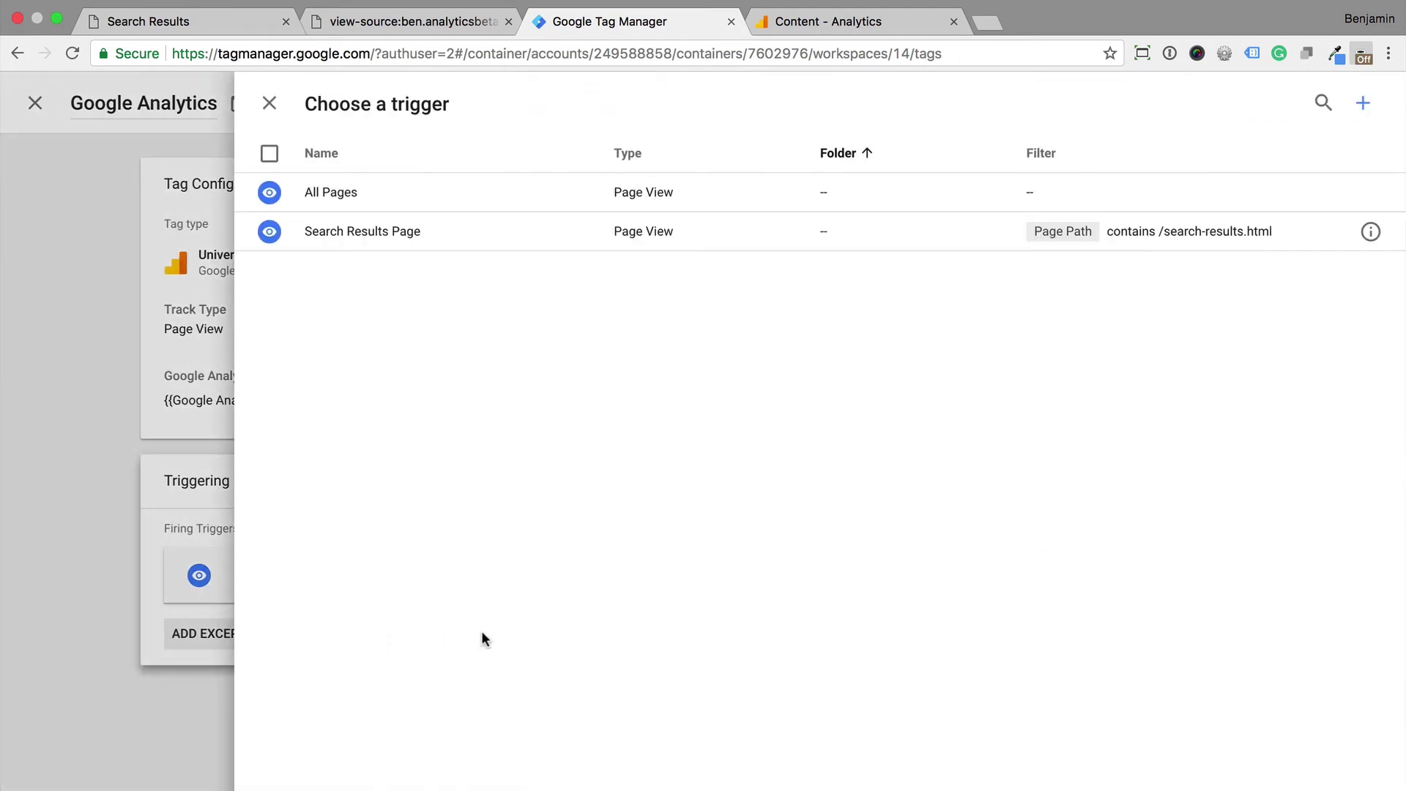
left_click(389, 233)
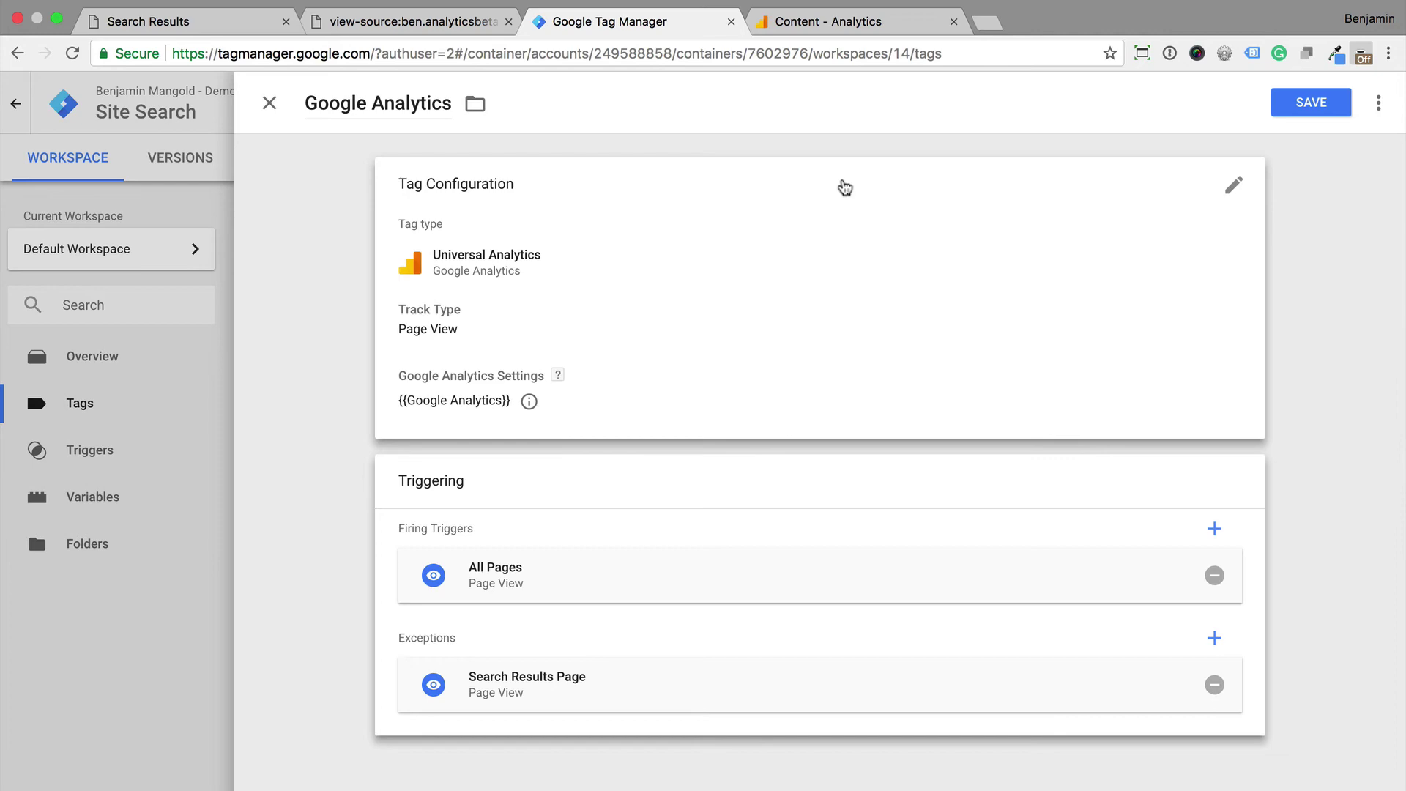
left_click(1290, 106)
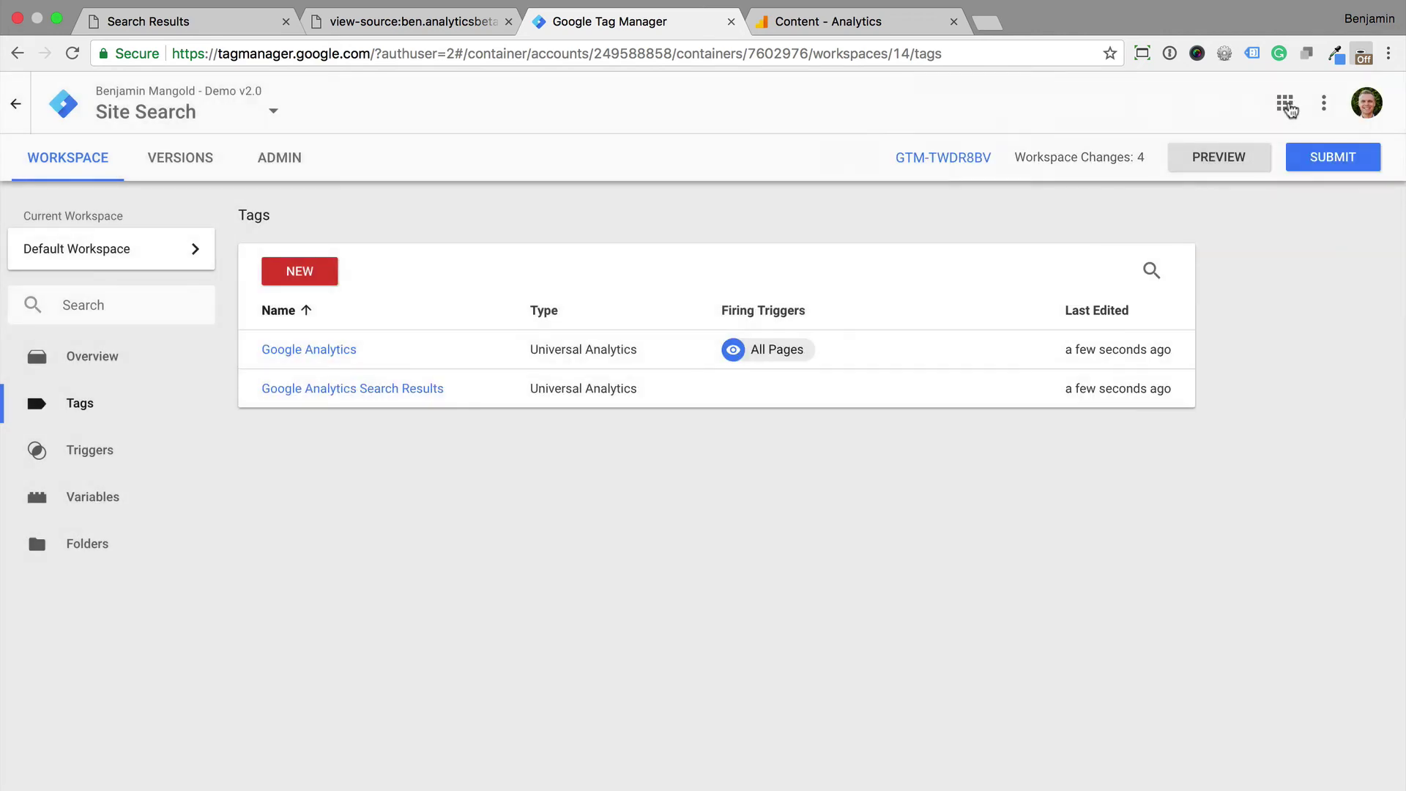
- Publish the workspace changes as a version named 'Added Site Search'
left_click(1343, 155)
left_click(561, 313)
type("Addes ")
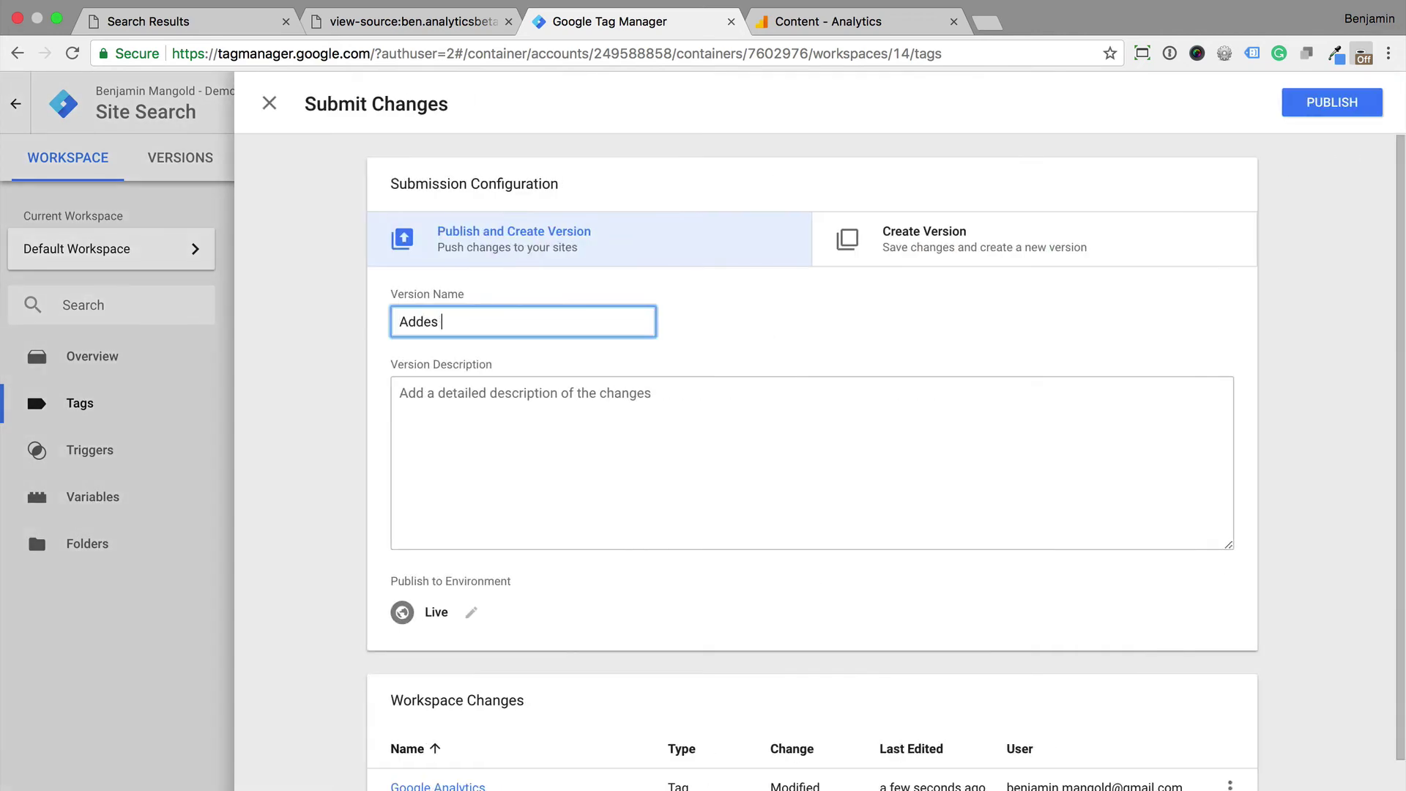
type("te Search")
left_click(1310, 109)
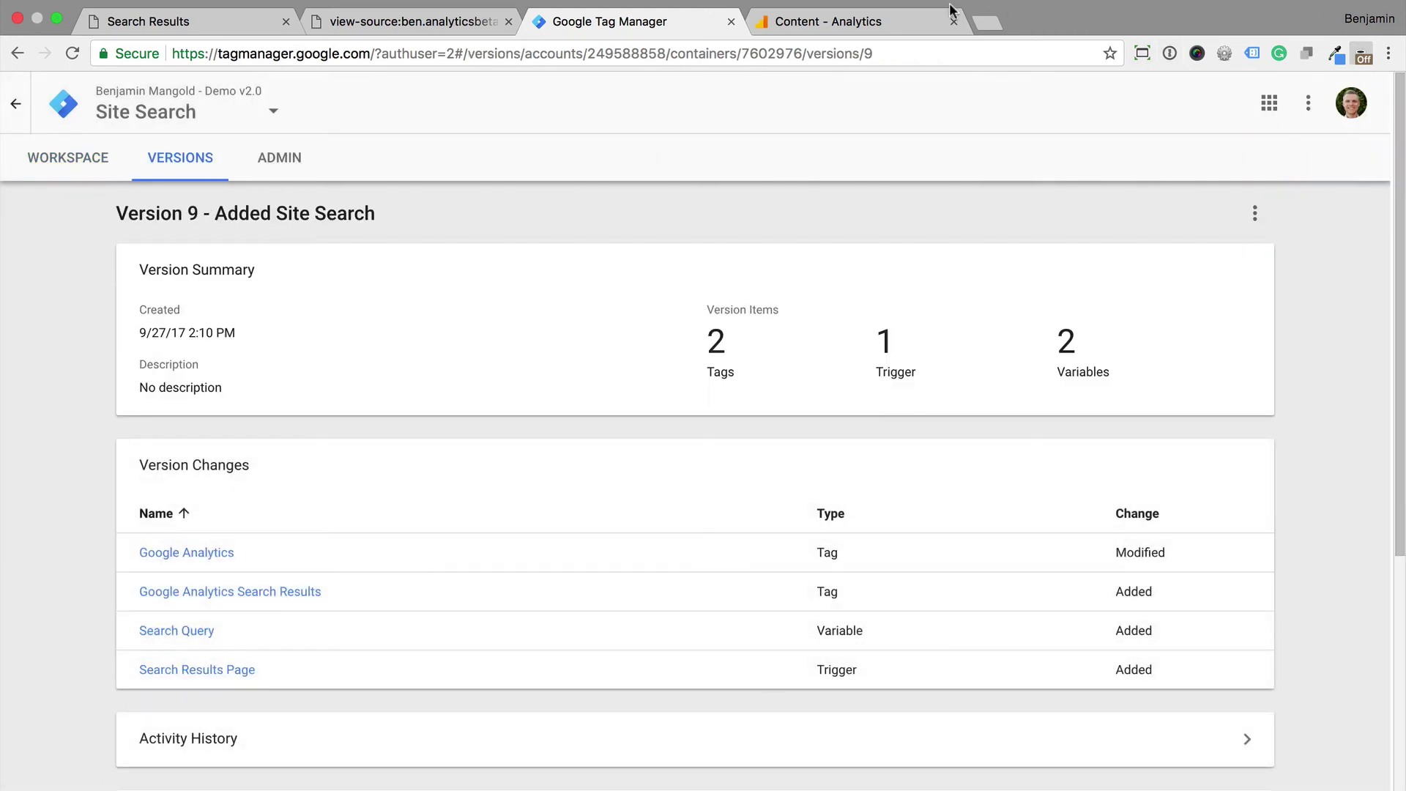
- Rerun the 'contact' site search and check the Analytics real-time Content report
left_click(228, 26)
key("super+Left")
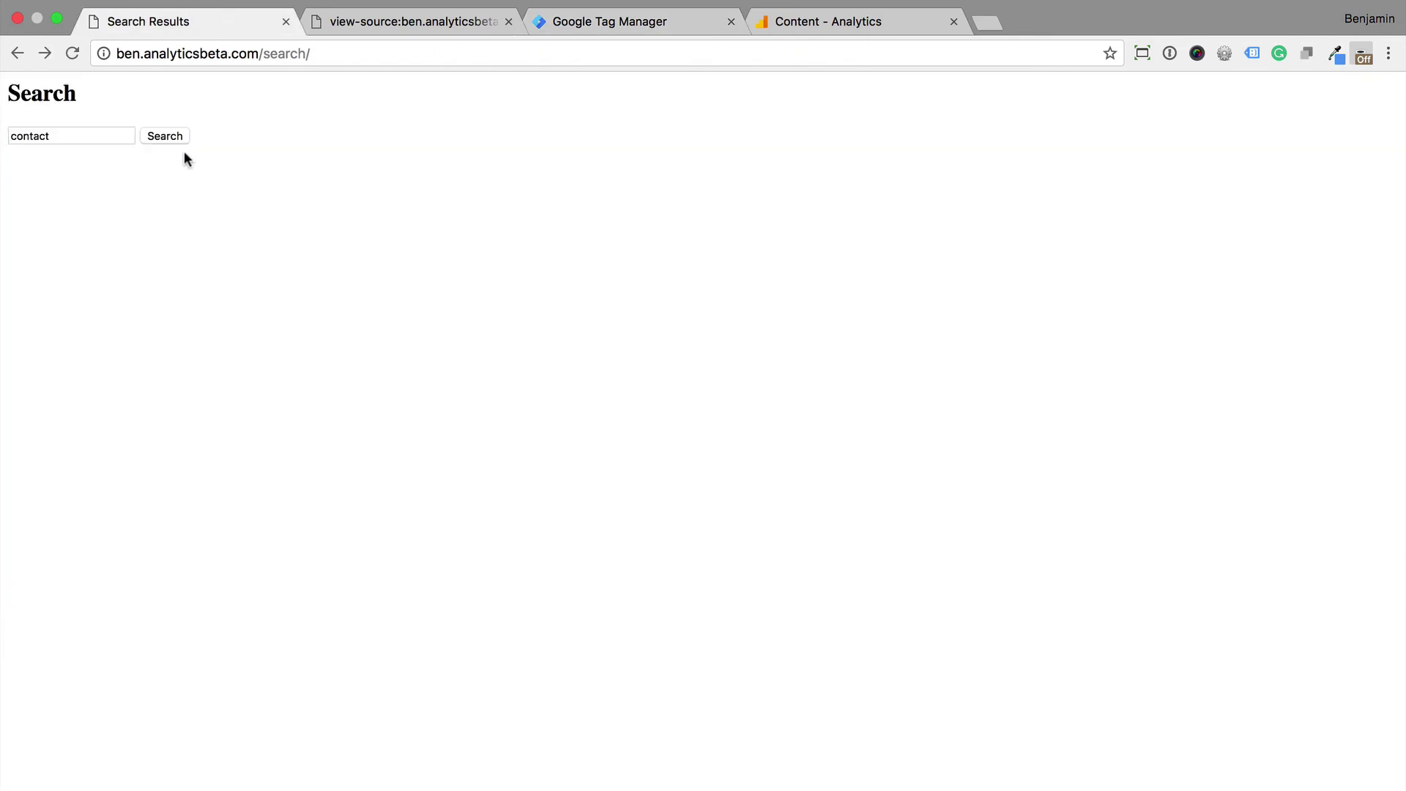
left_click(175, 139)
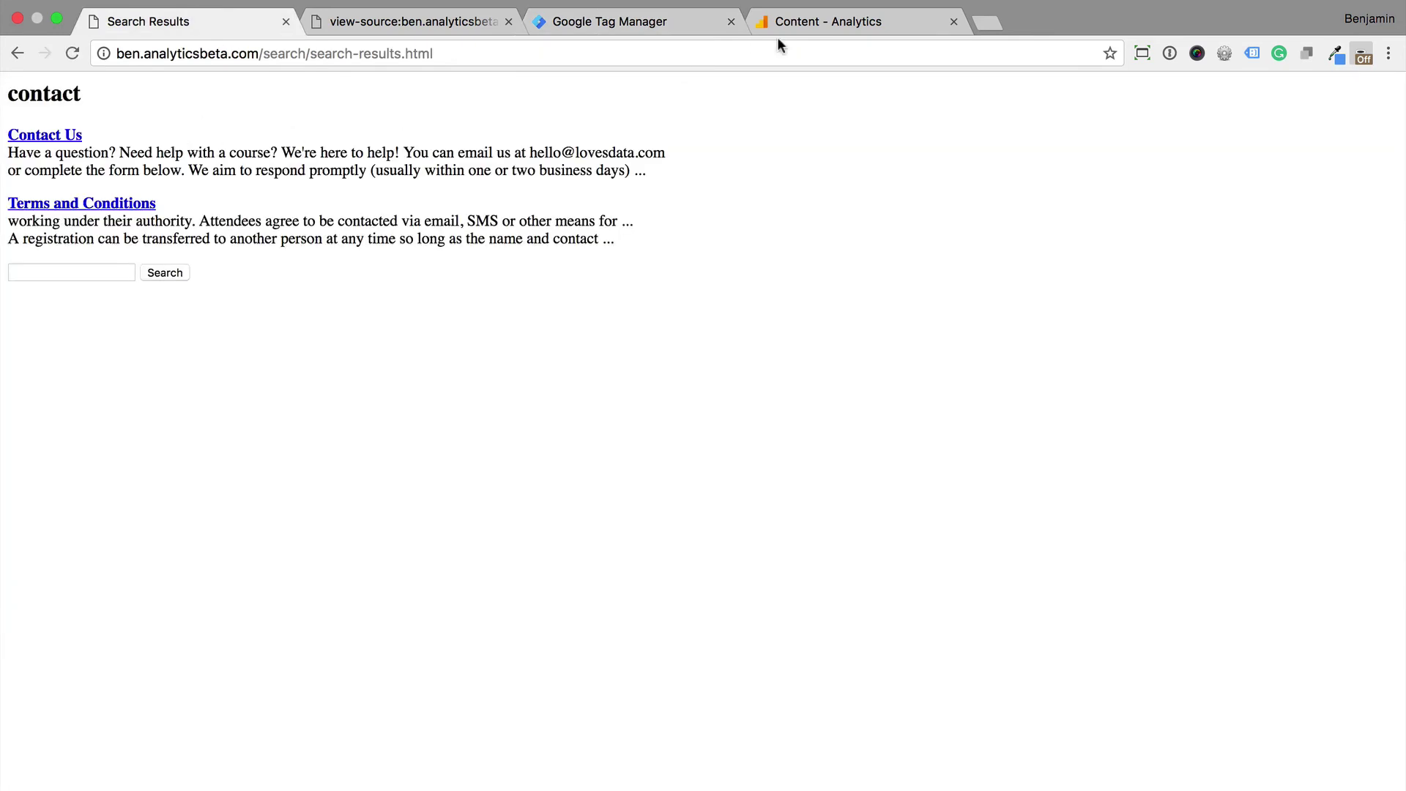
left_click(806, 24)
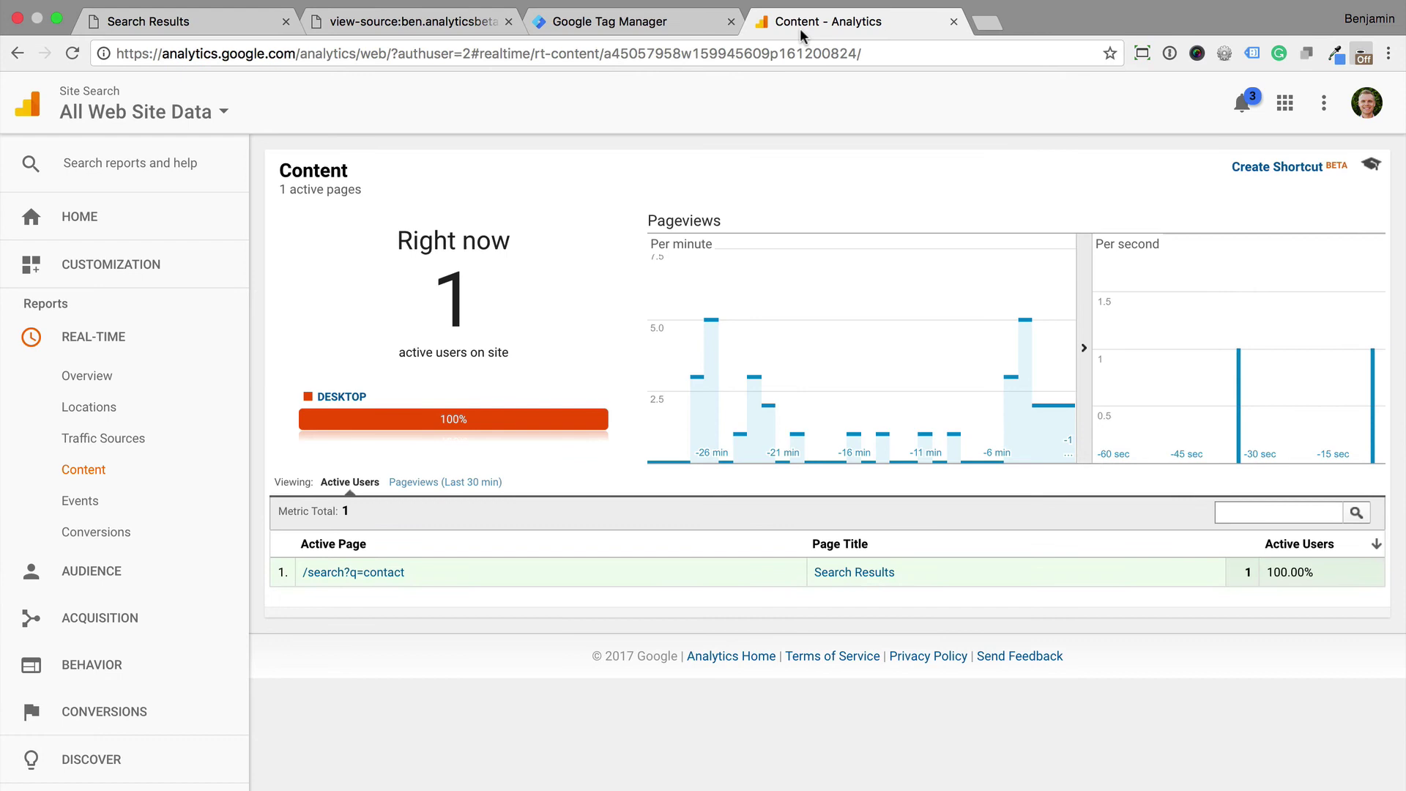